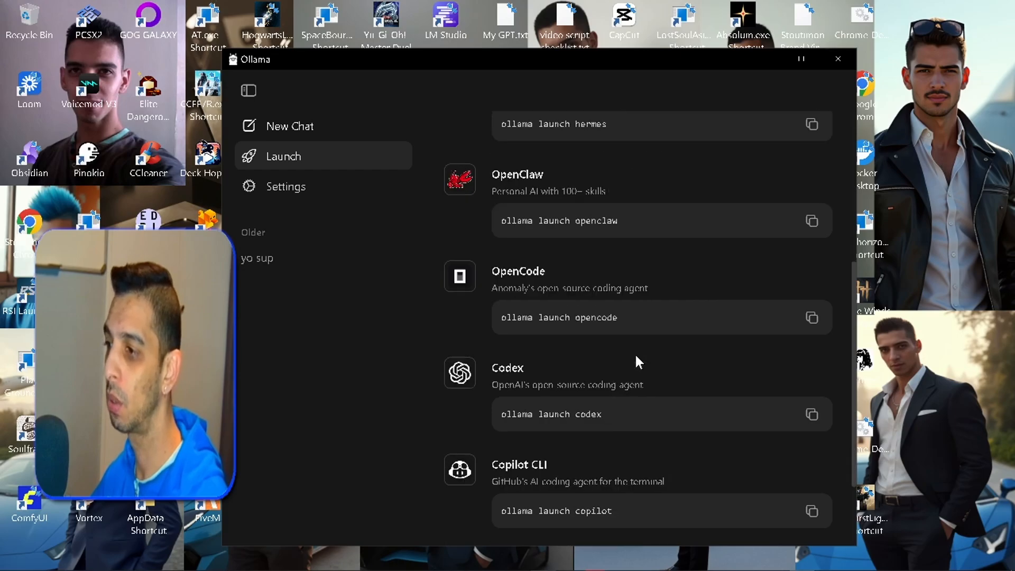
- Look through the agent integrations and their launch commands on Ollama's Launch page
scroll(638, 362, down, 3)
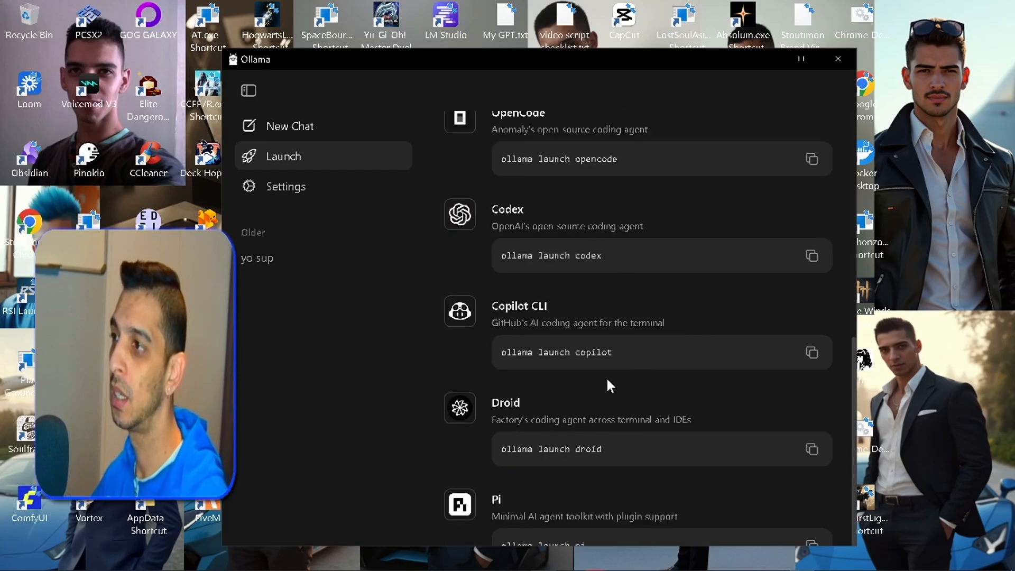
scroll(607, 377, down, 1)
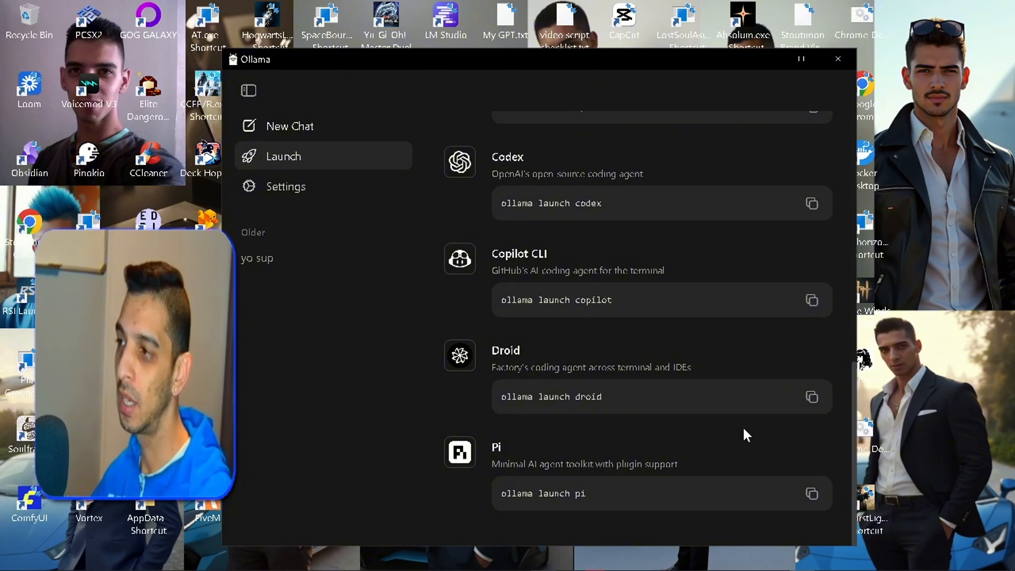
scroll(746, 435, up, 10)
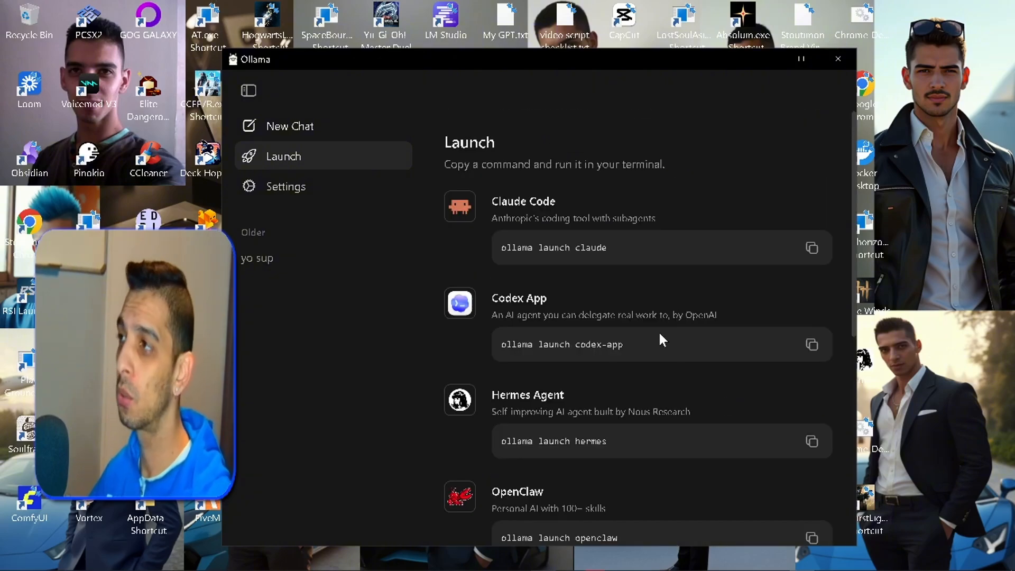
- Start a new chat and browse the list of cloud and downloadable models
click(312, 139)
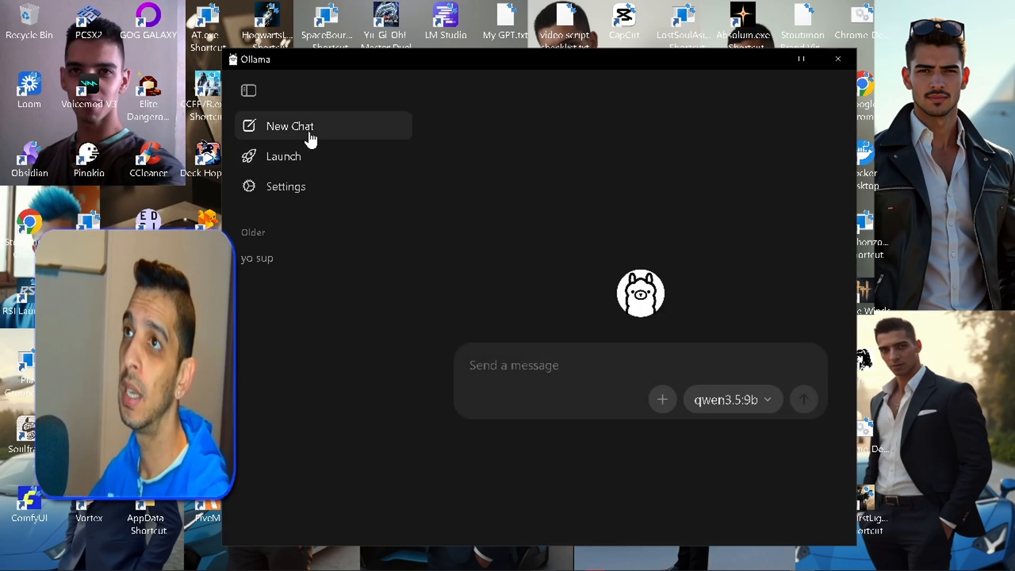
click(755, 409)
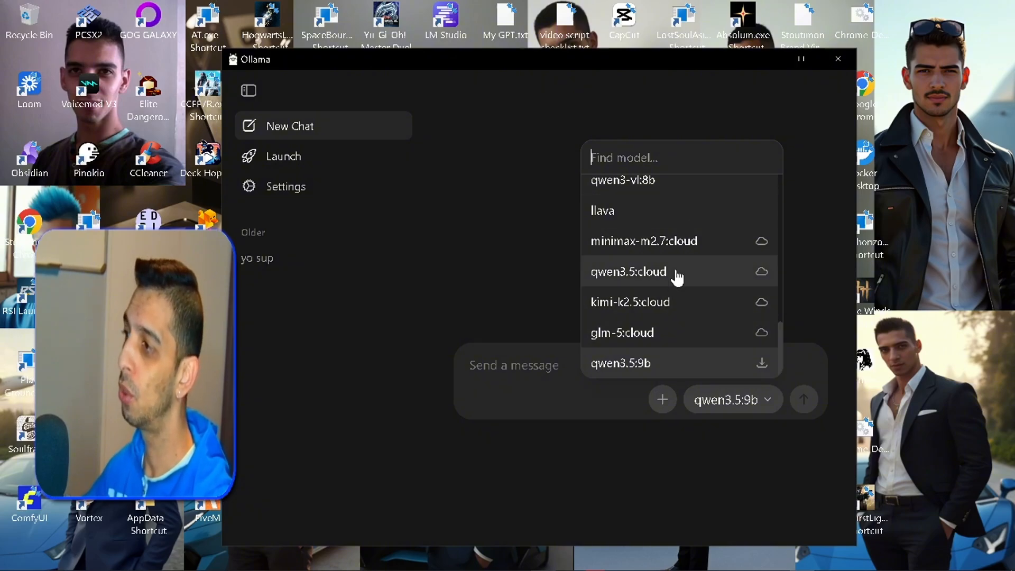
scroll(710, 279, up, 10)
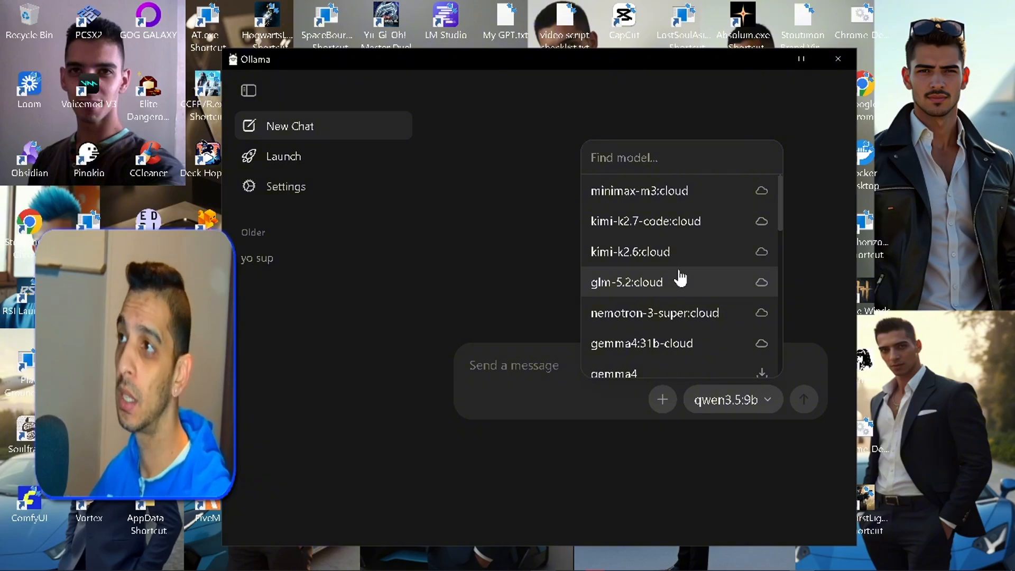
- Check the model location in Ollama's settings and open that folder, OLLAMA_MODELS on drive E, in File Explorer
click(328, 183)
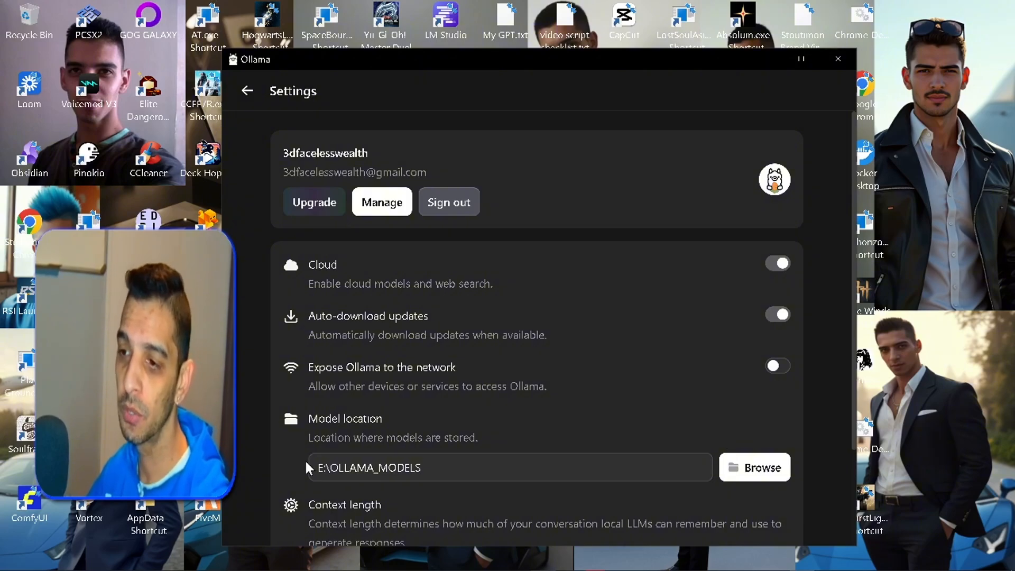
click(258, 559)
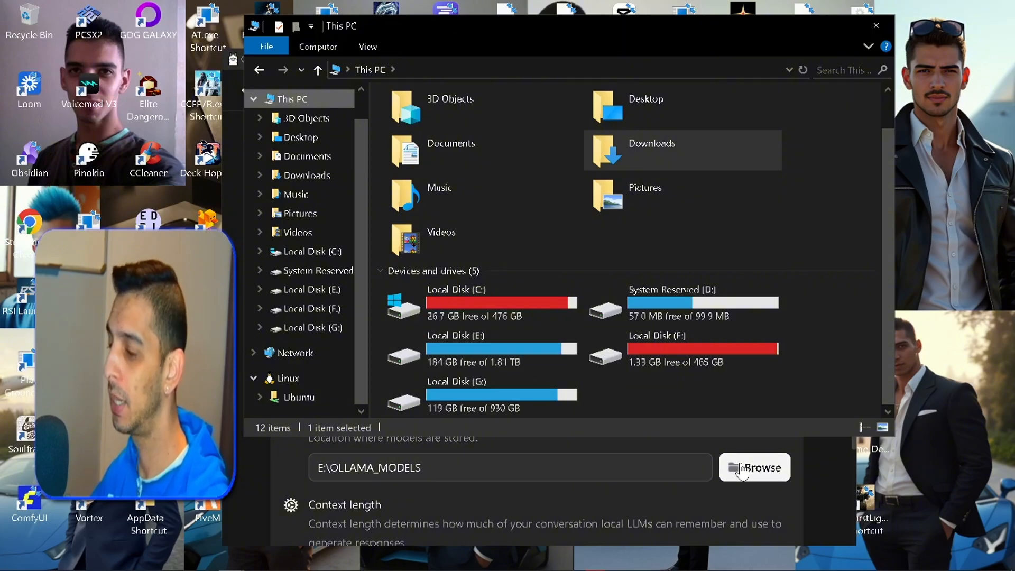
double_click(541, 360)
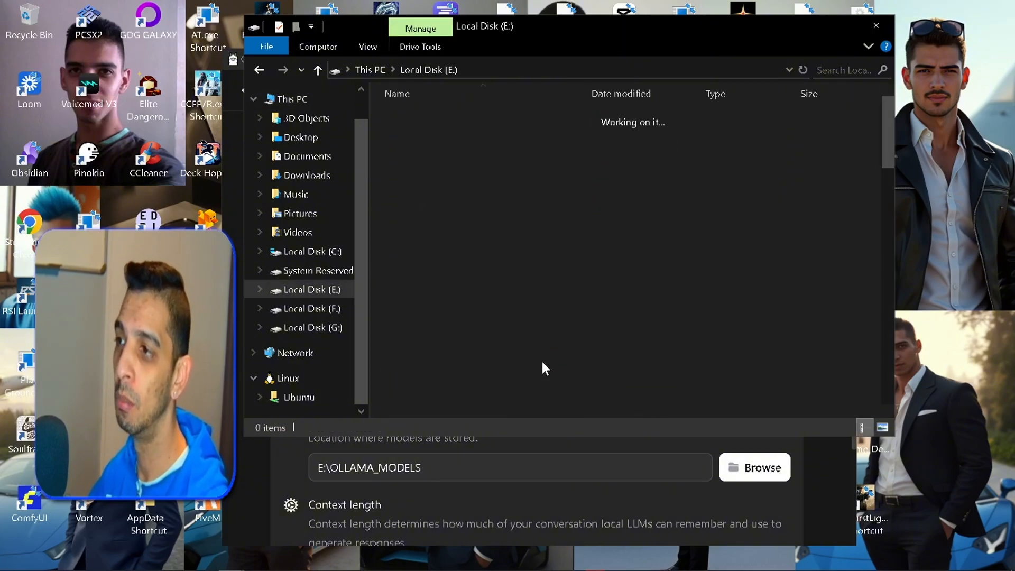
scroll(545, 367, down, 8)
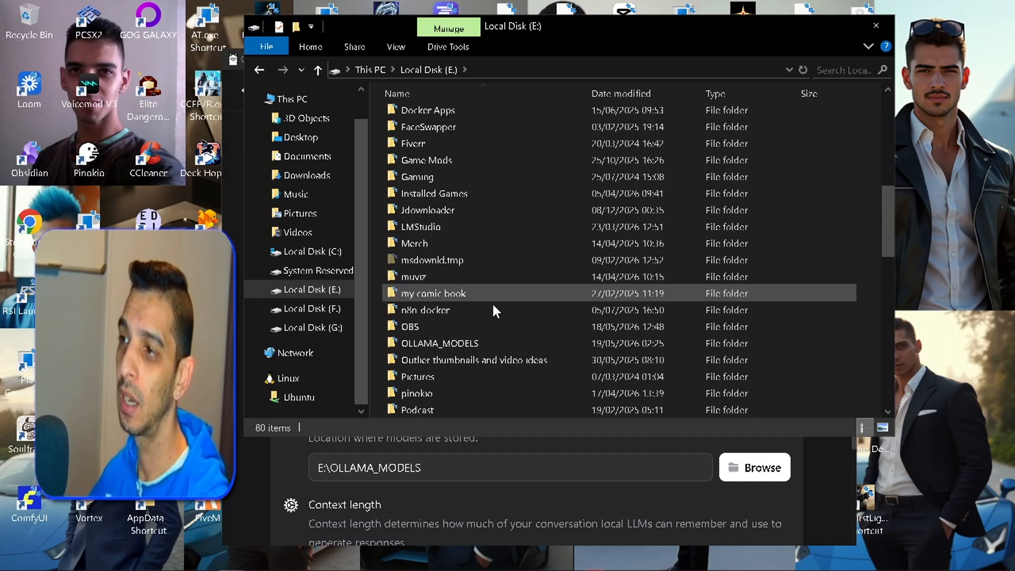
click(472, 344)
double_click(472, 344)
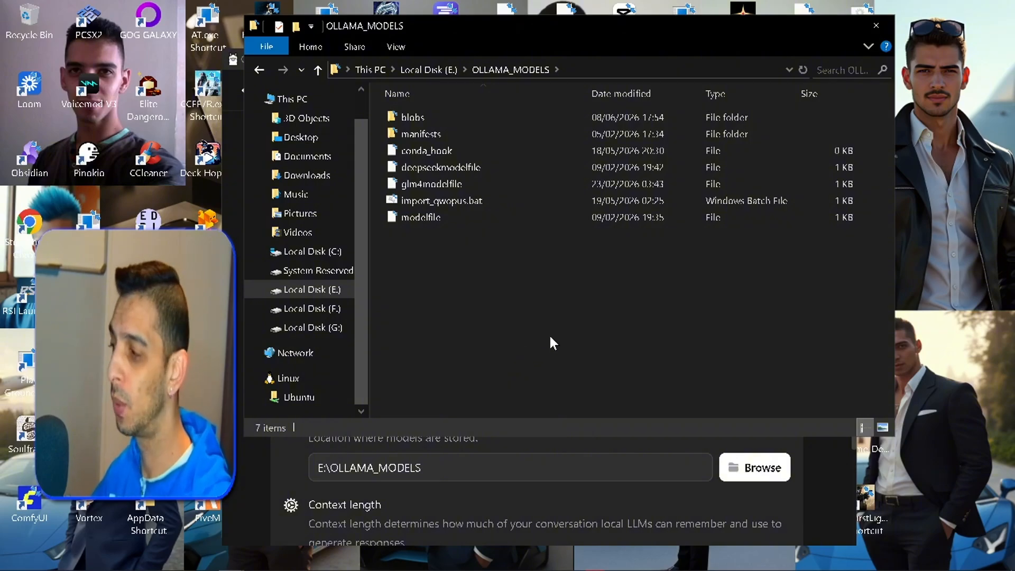
click(762, 471)
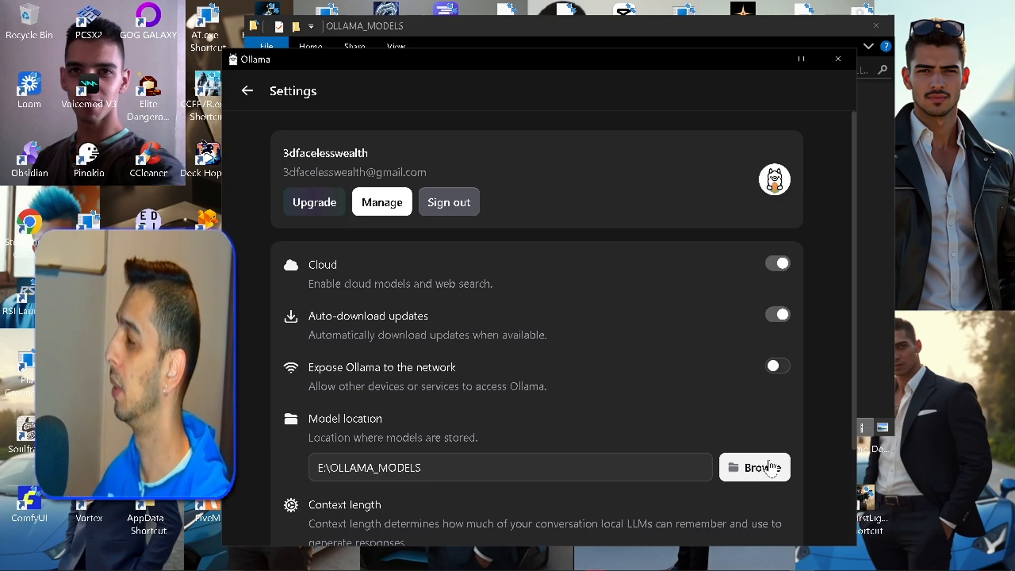
click(866, 349)
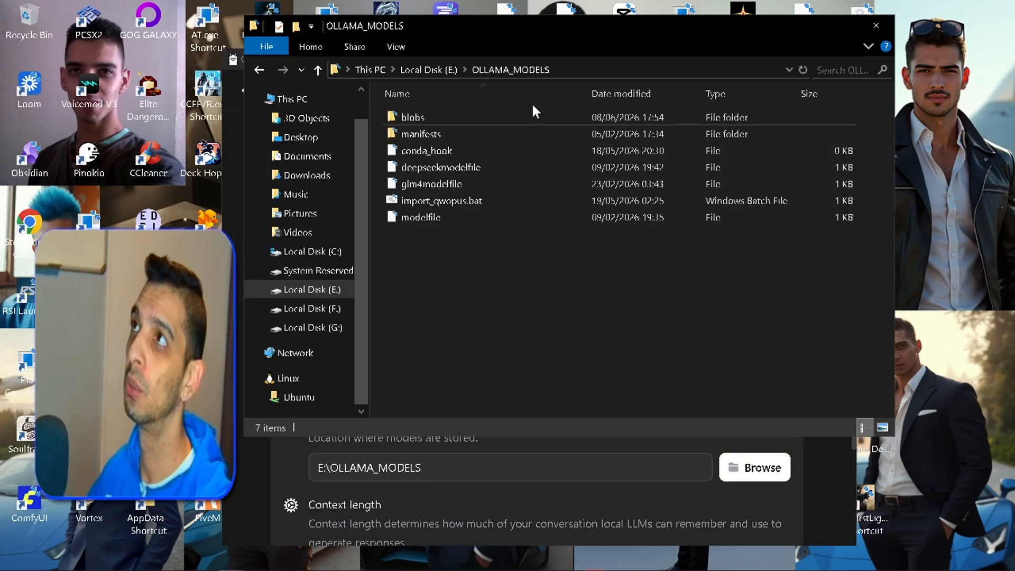
- Open a command prompt in the OLLAMA_MODELS folder and list the installed models with "ollama list"
click(576, 62)
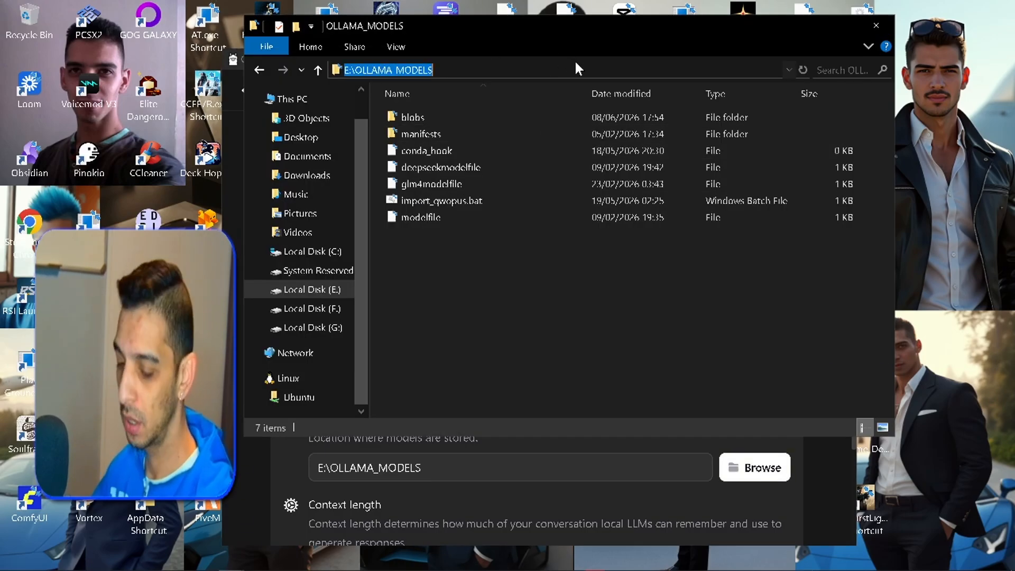
text(cmd)
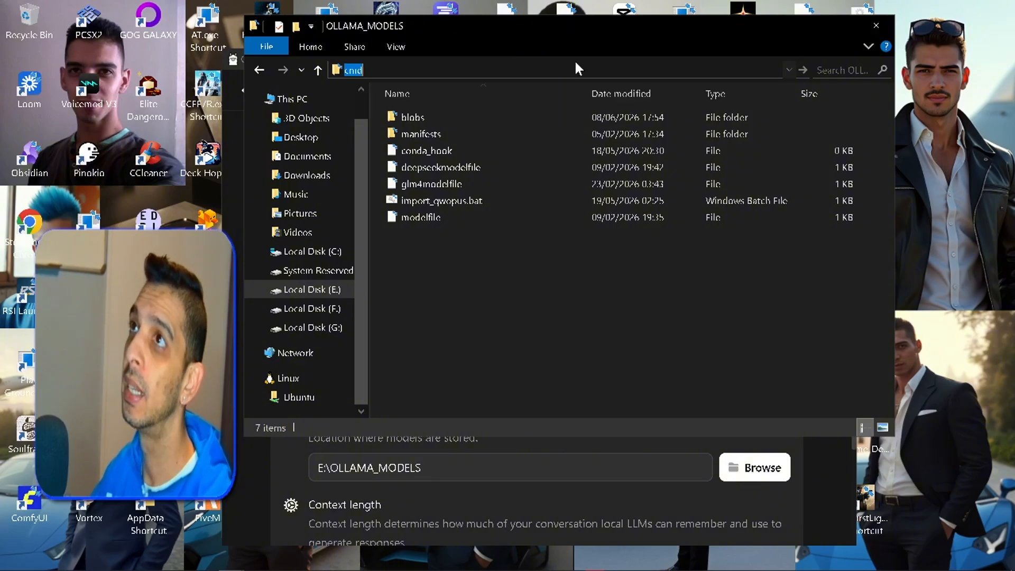
key(Return)
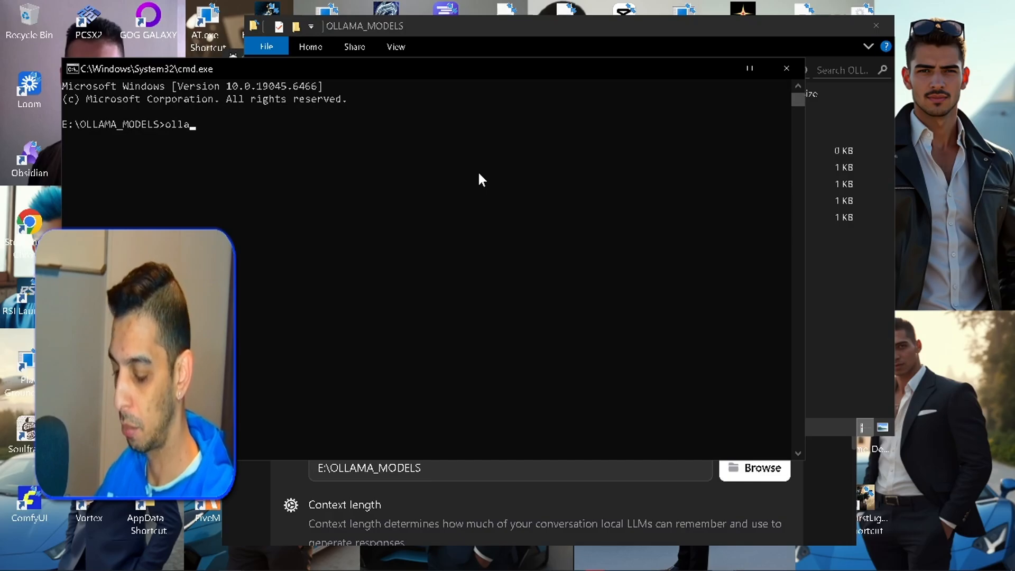
text(ollama lis)
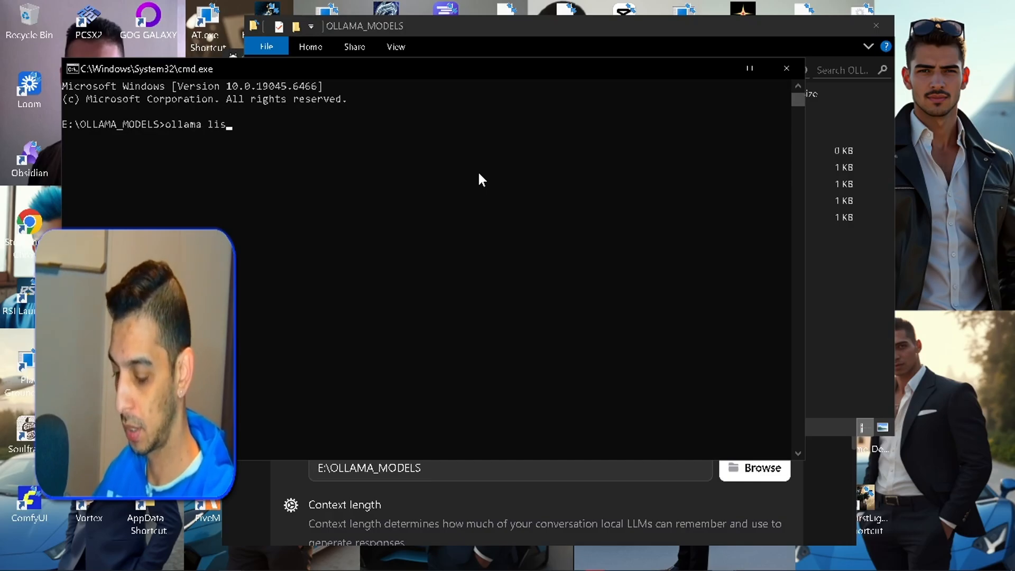
text(t)
key(Return)
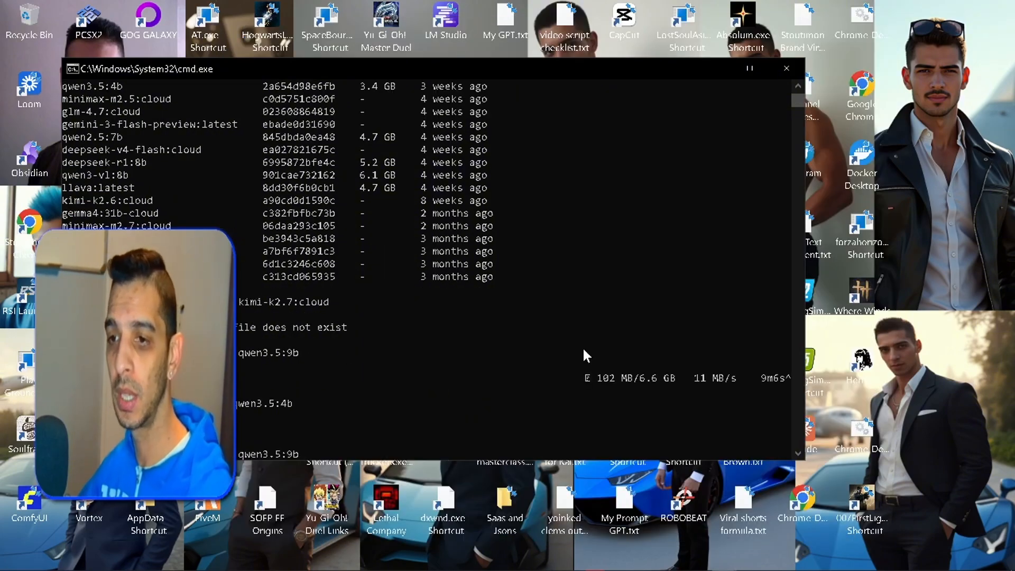
- Start downloading the qwen3.5:9b model with "ollama pull qwen3.5:9b" and interrupt the download
key(Return)
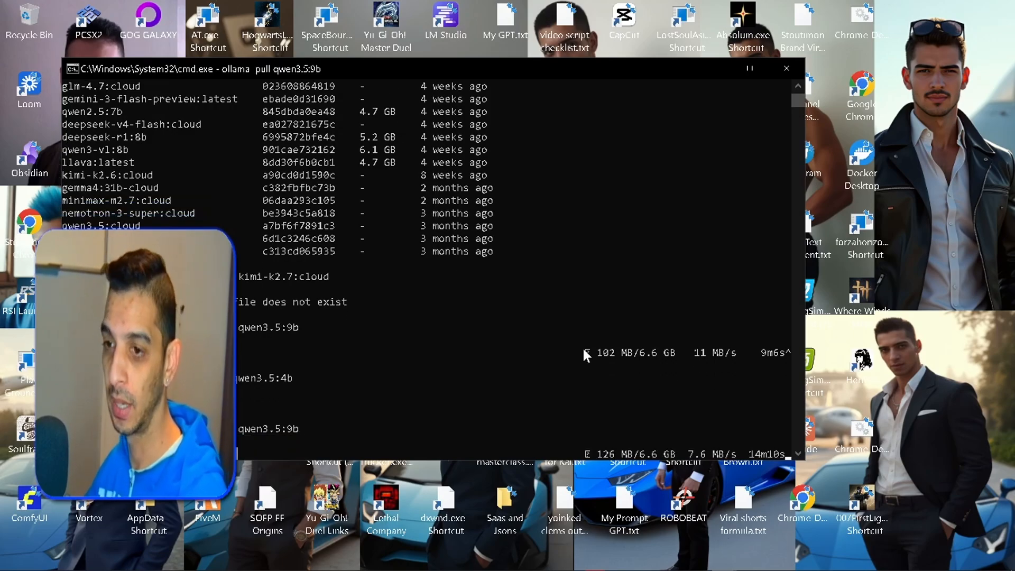
key(ctrl+c)
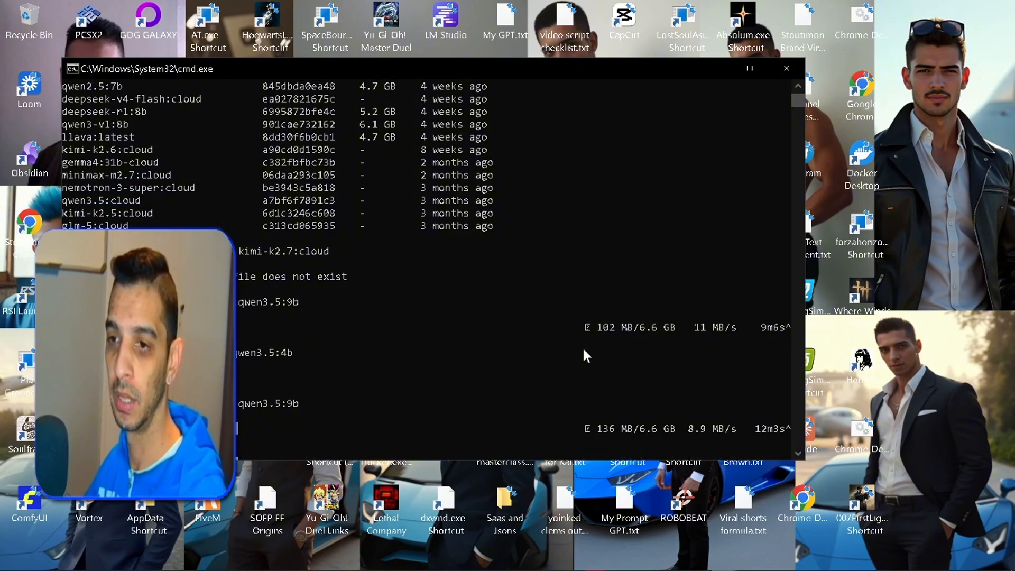
- Run the local 4b model with the previously used command "ollama run qwen3.5:4b"
key(Down)
key(Down)
key(Down)
key(Down)
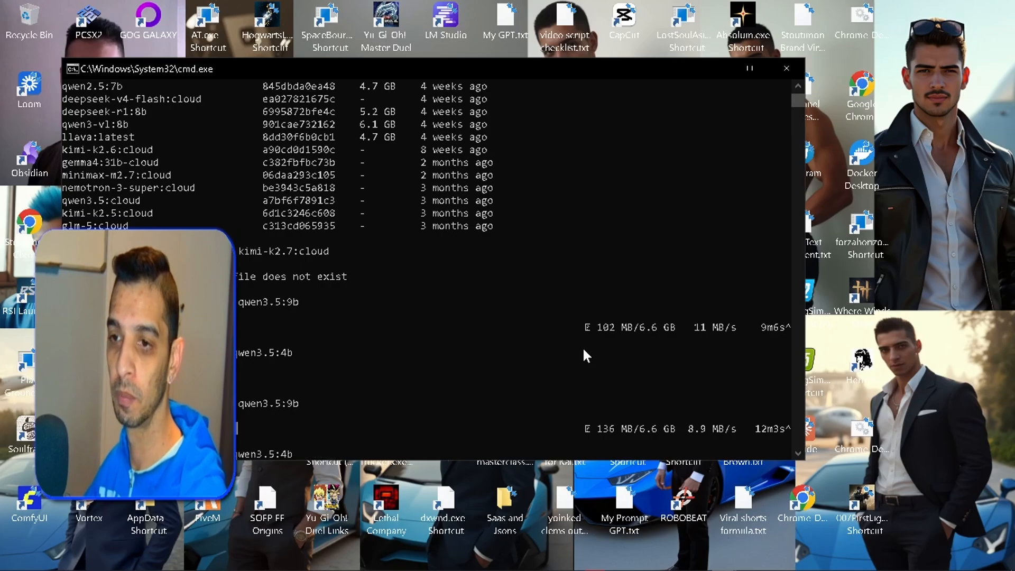
key(Up)
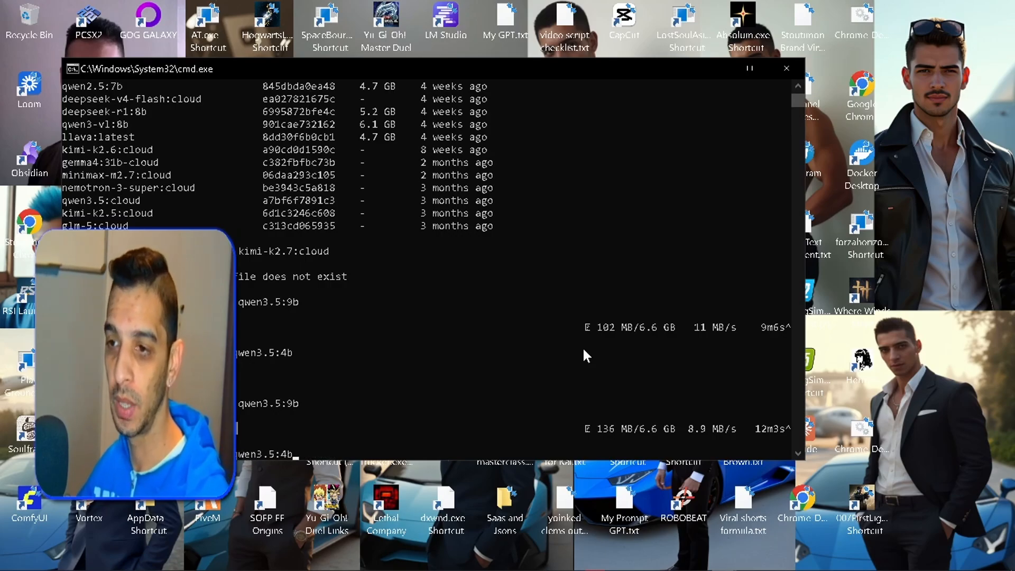
key(Return)
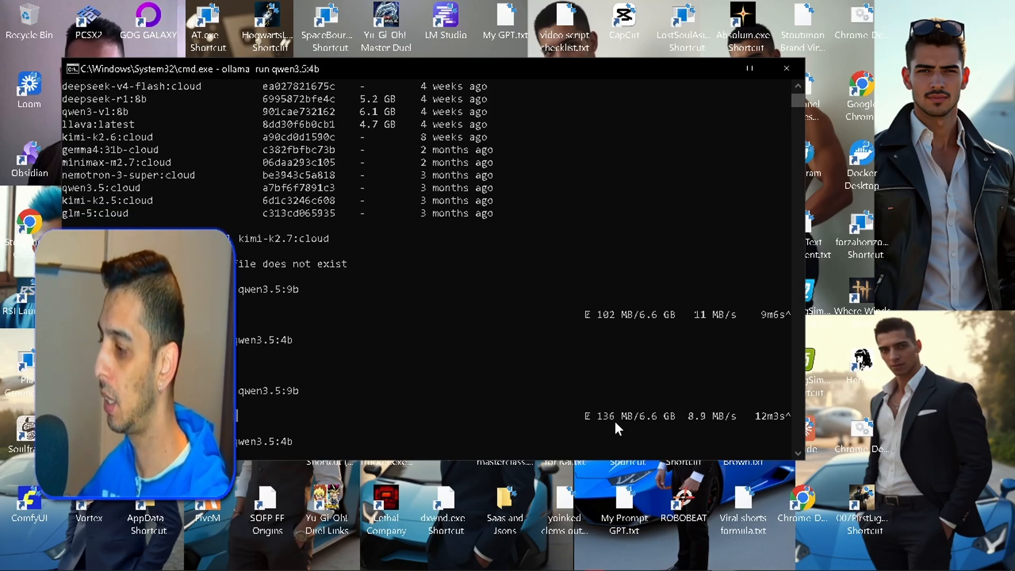
- Switch to the Ollama app and select qwen3.5:9b as the model for the new chat
click(802, 558)
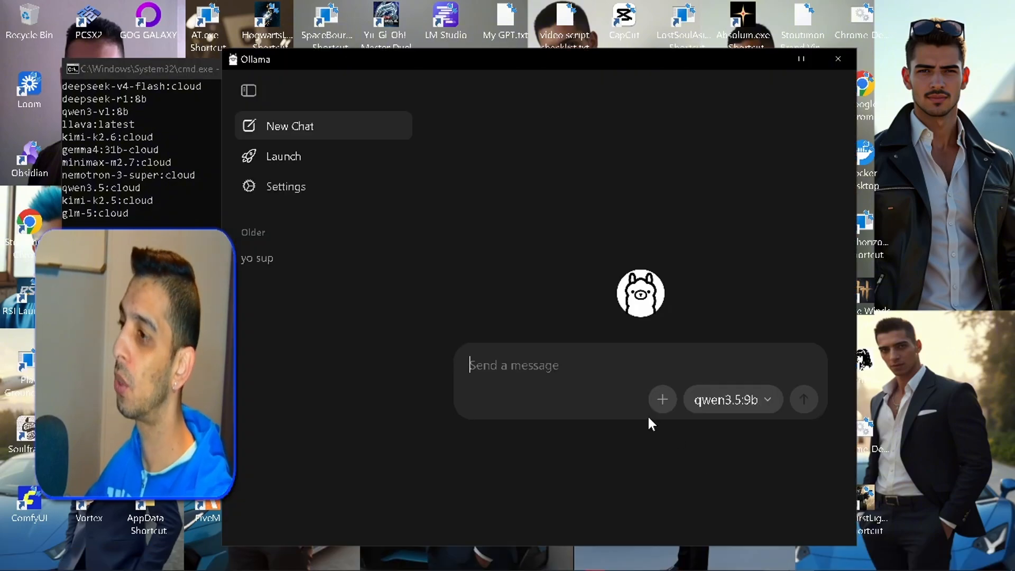
click(735, 413)
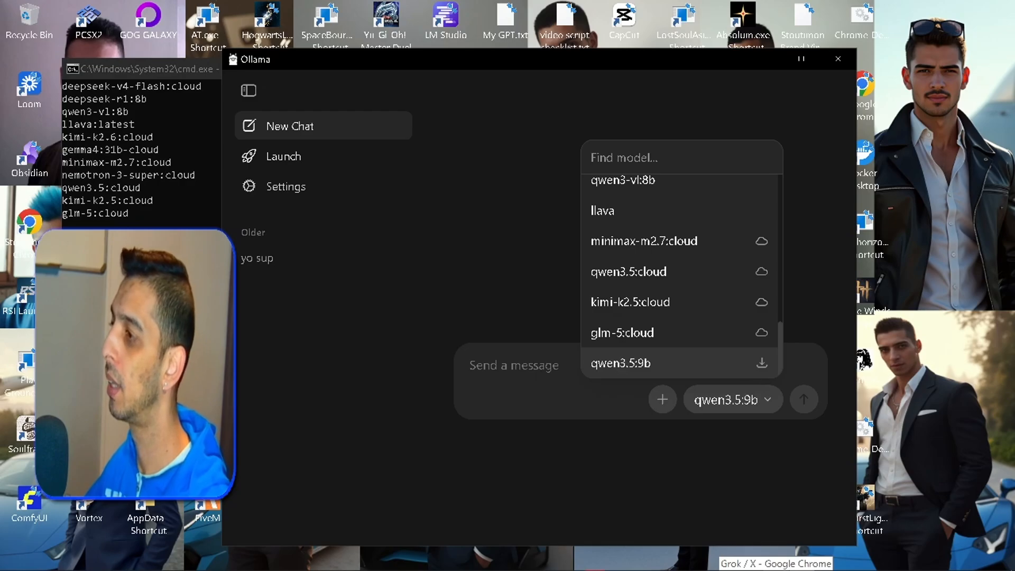
click(613, 364)
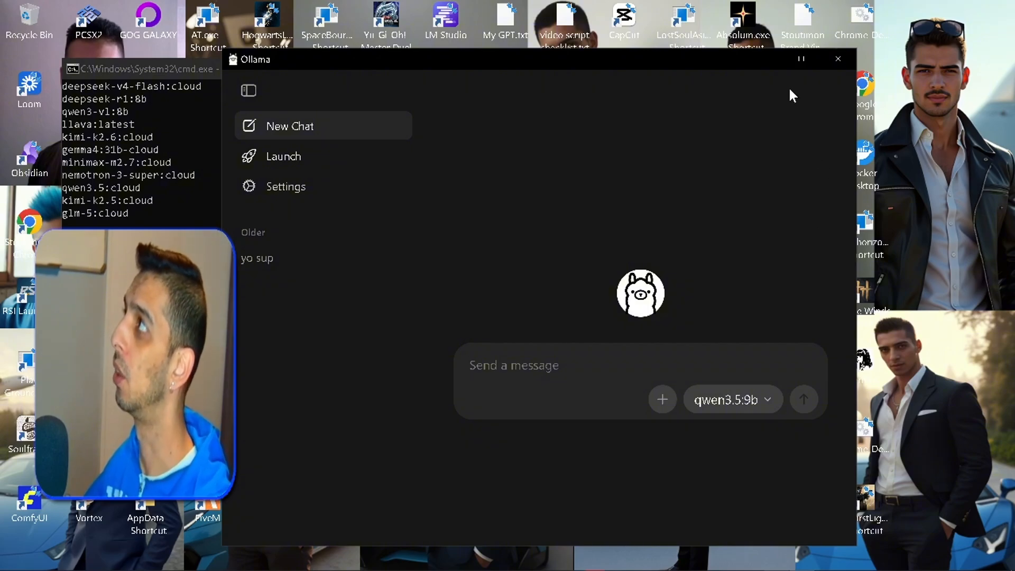
- Leave Ollama and examine the installed apps in the api subfolder of the pinokio folder on drive E
key(super+d)
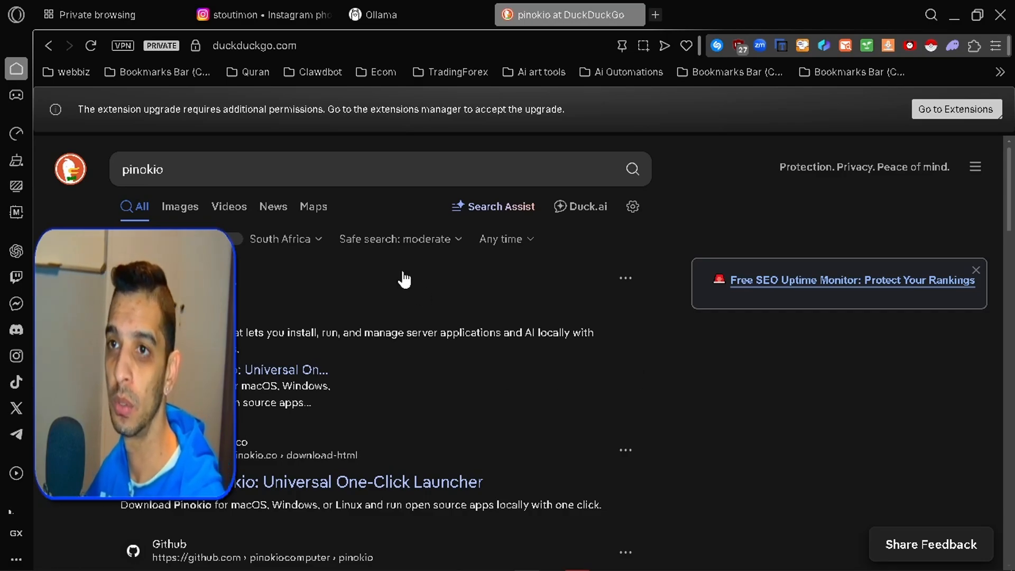
mouse_move(425, 570)
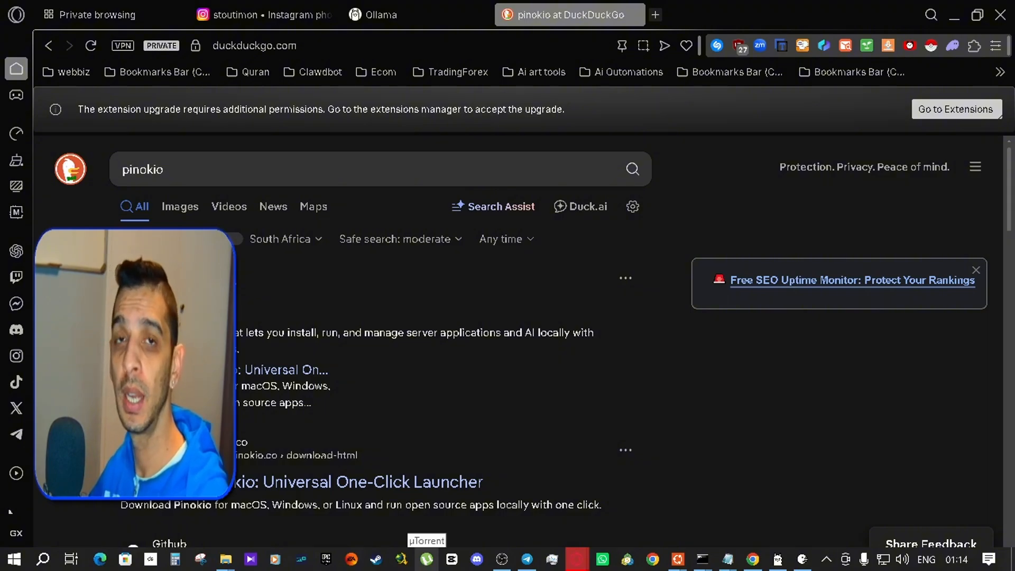
click(802, 559)
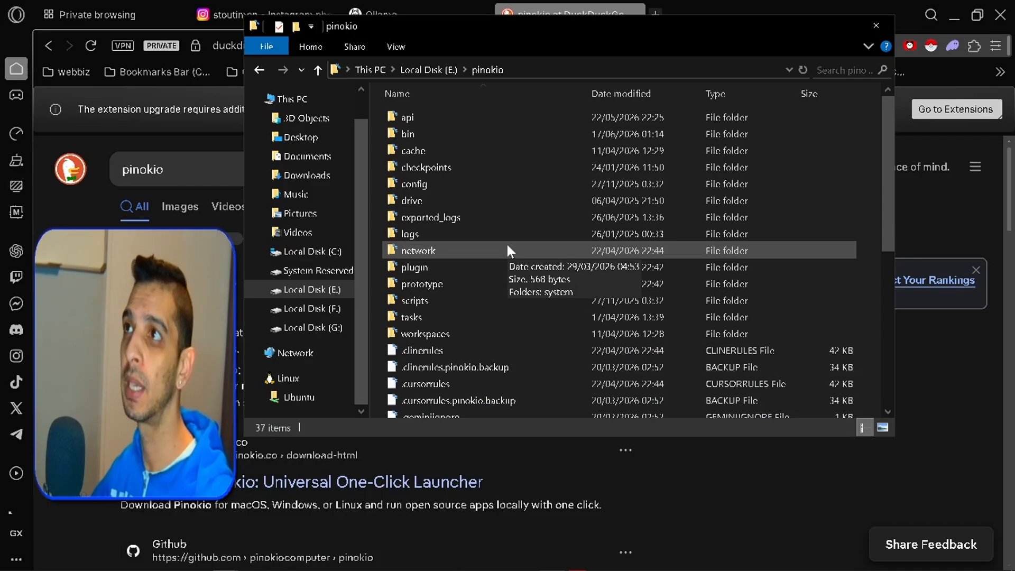
double_click(467, 114)
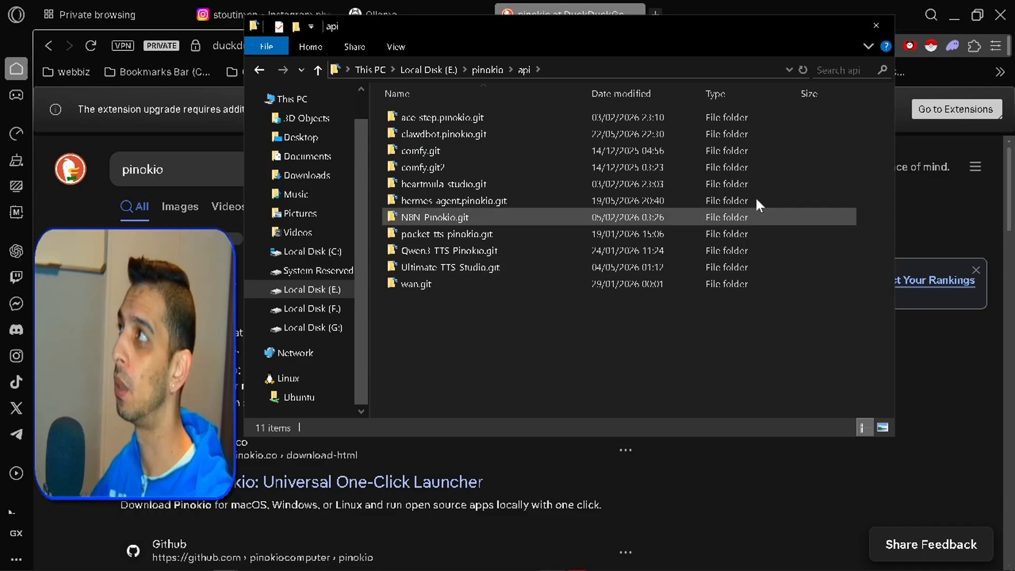
click(804, 28)
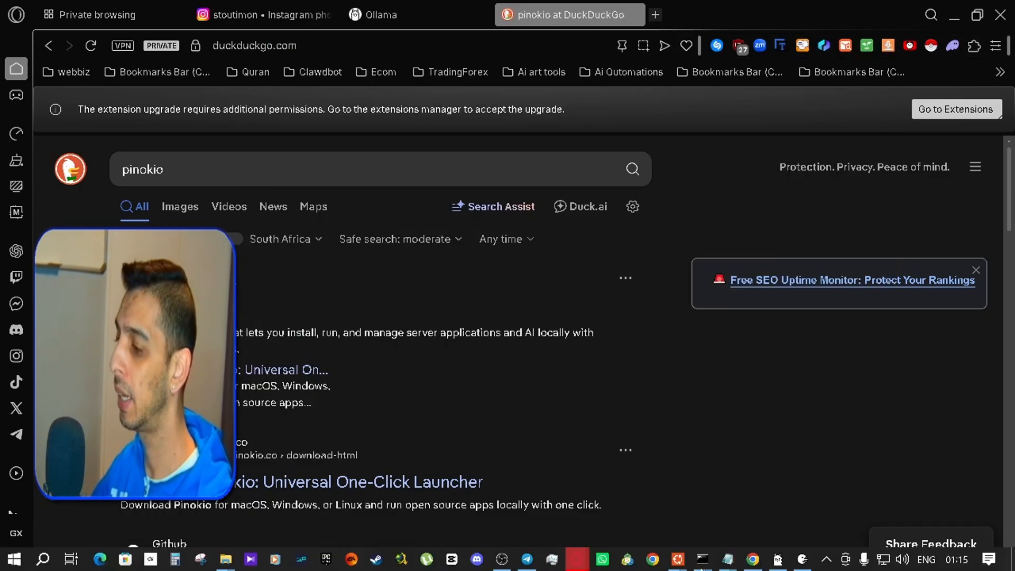
- Switch to Pinokio, open its Explore page and search the app directory for "openclaw"
click(800, 560)
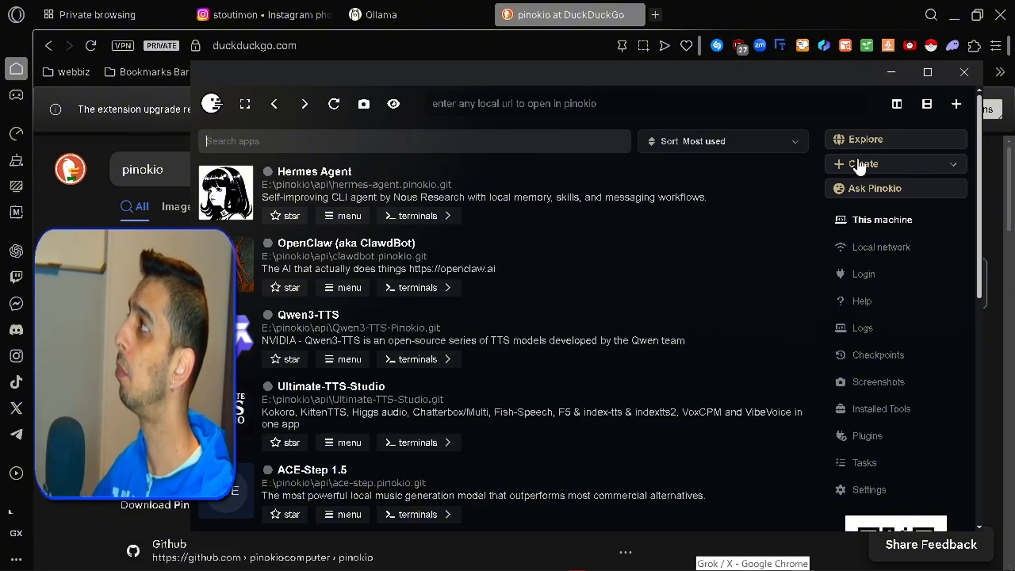
click(881, 144)
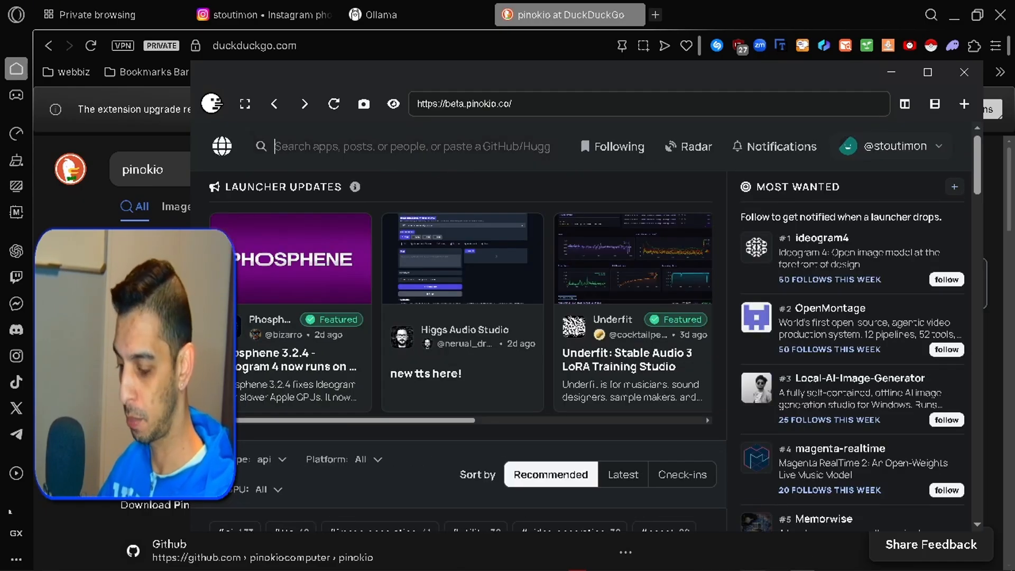
text(openclaw)
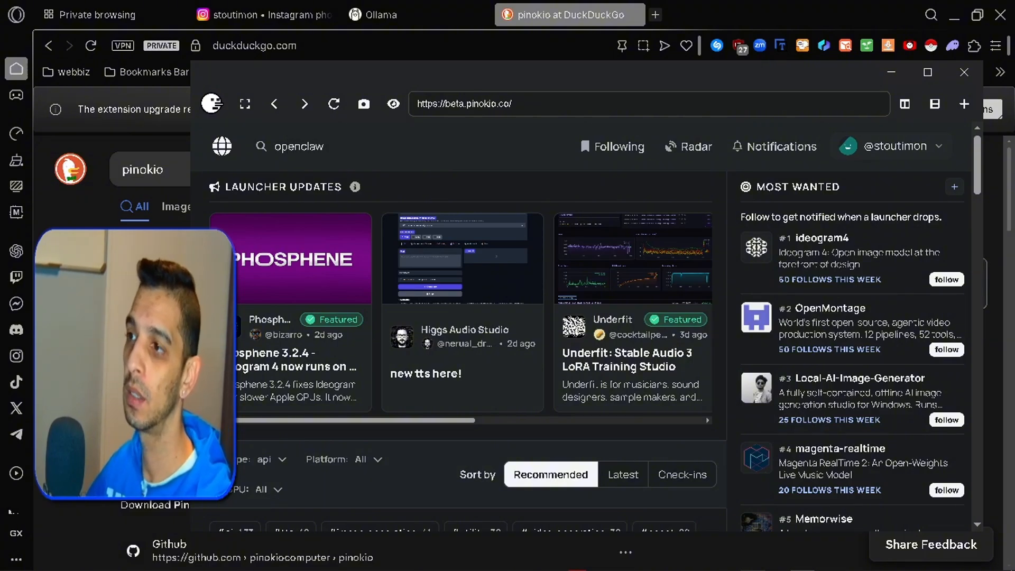
key(Return)
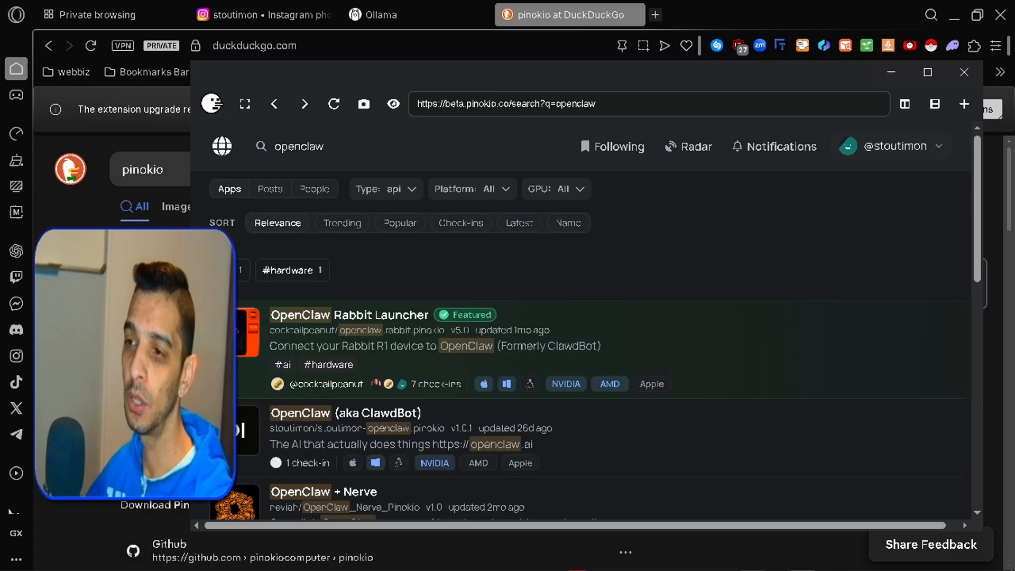
- Look through the openclaw search results and open the OpenClaw (aka ClawdBot) entry from the openclaw-finance-copilot-pinokio repository
scroll(581, 370, down, 5)
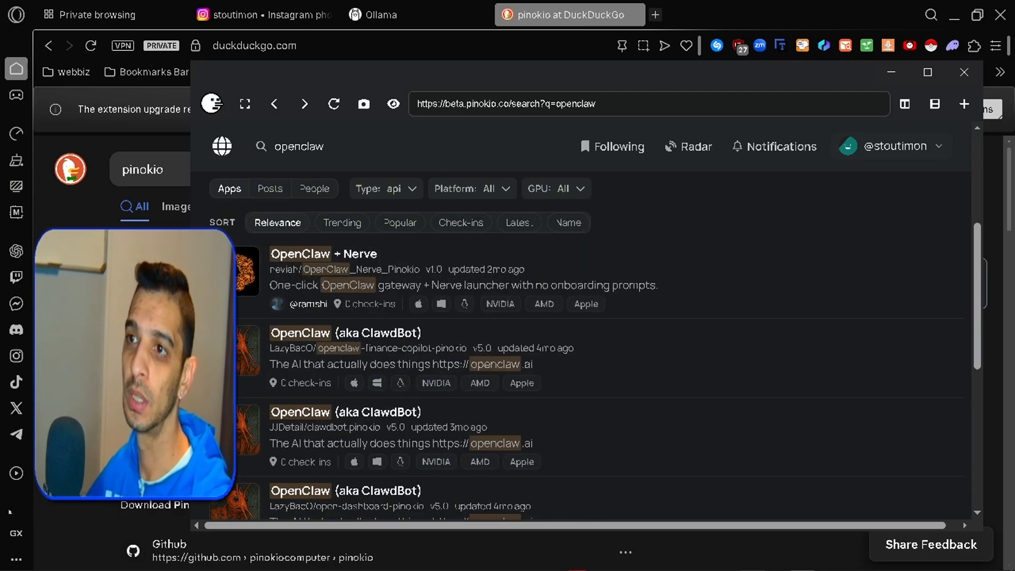
scroll(582, 370, down, 2)
scroll(582, 371, down, 2)
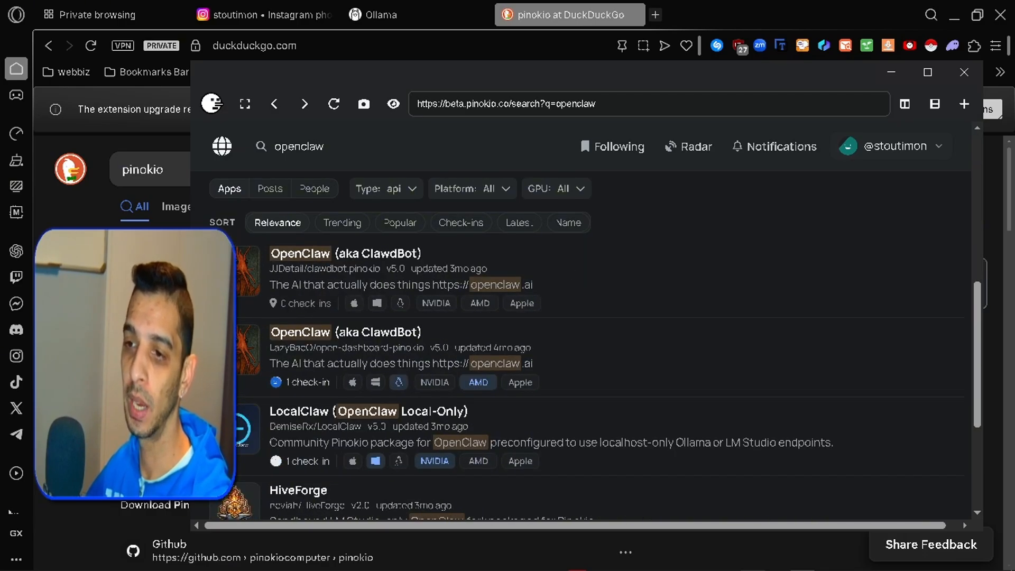
scroll(430, 345, up, 5)
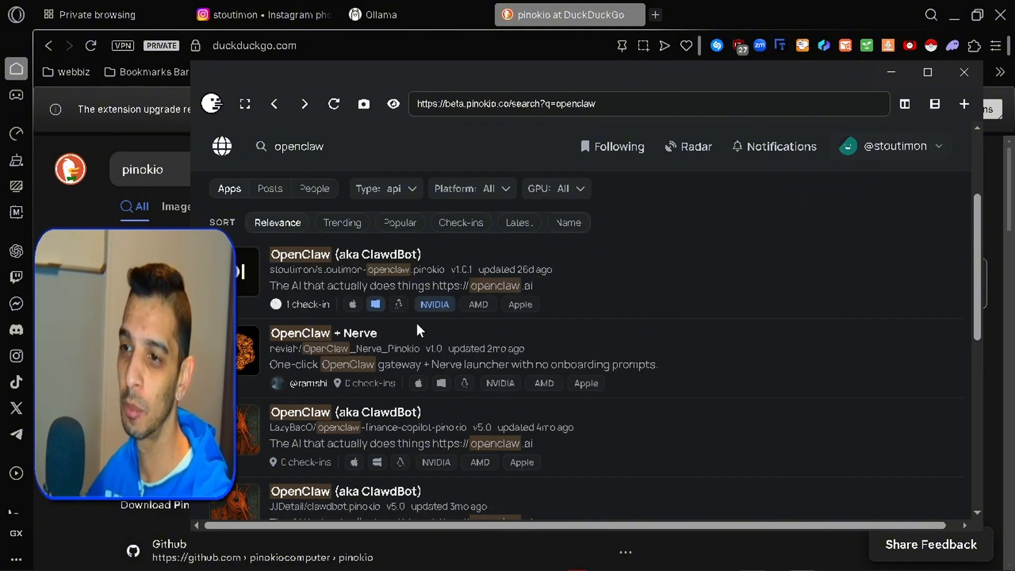
scroll(420, 331, down, 2)
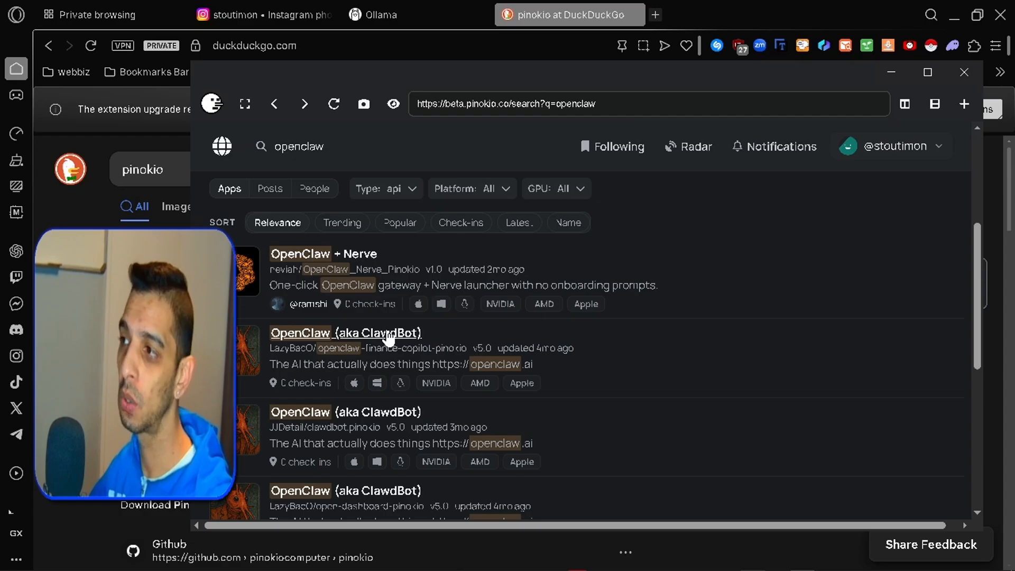
click(390, 339)
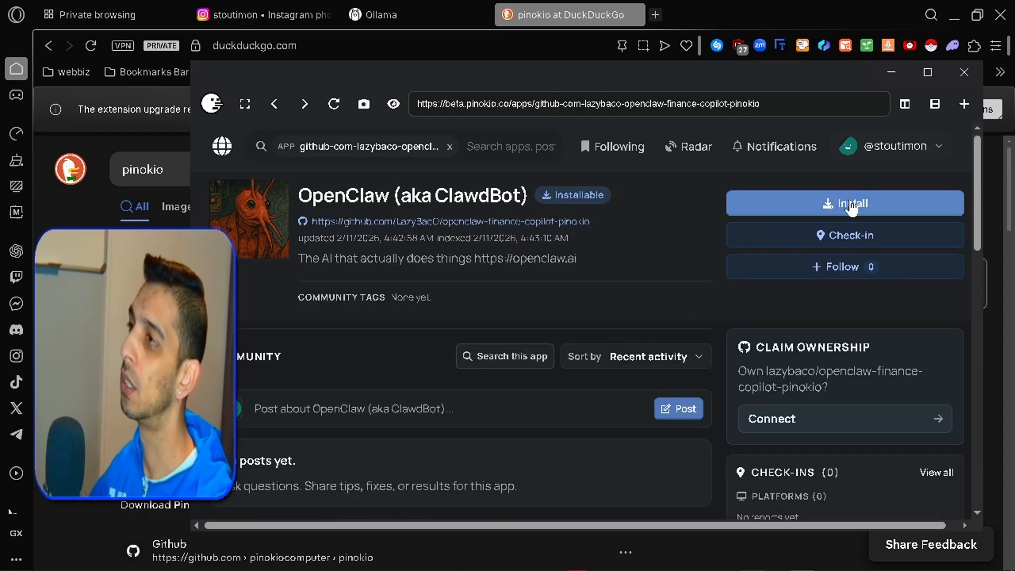
- Install the latest recommended version of the app, downloading it into the folder openclaw-finance-copilot-pinokio.git
click(851, 205)
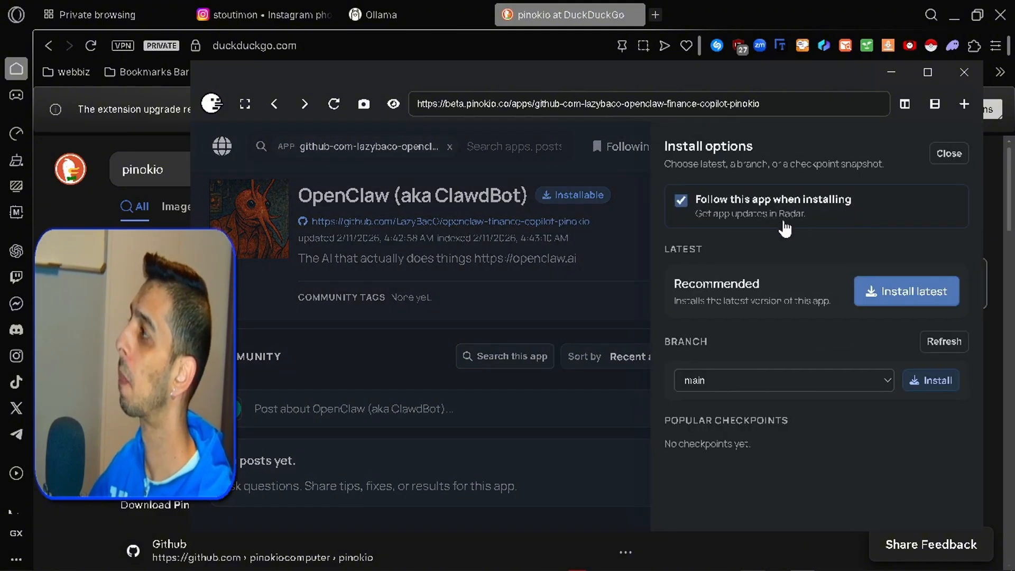
click(895, 291)
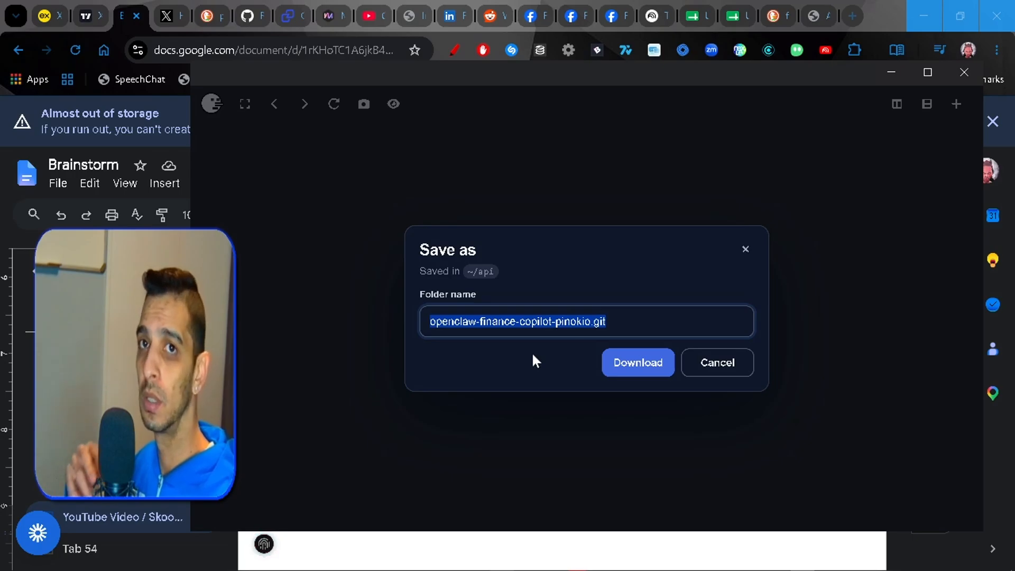
click(618, 366)
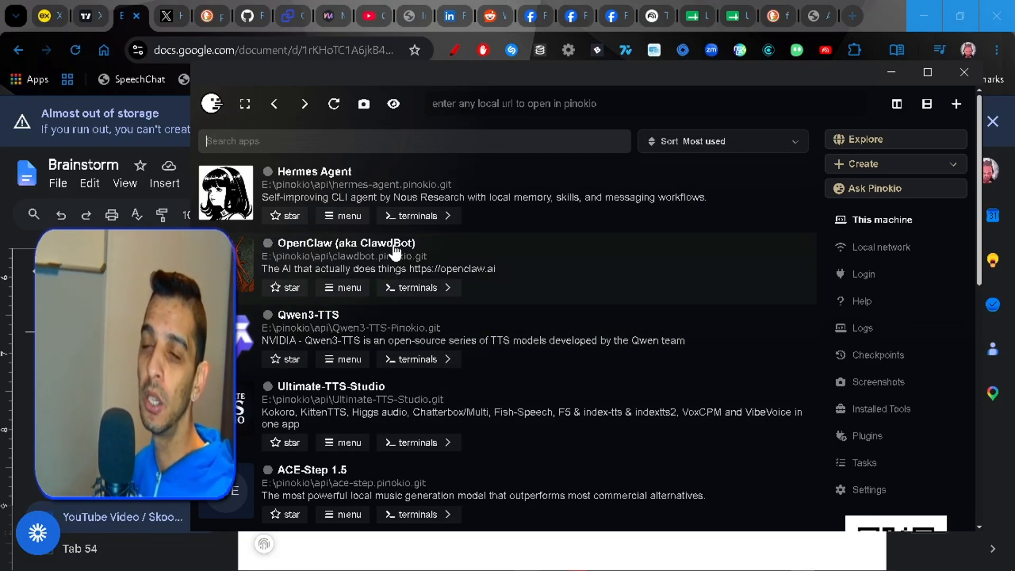
- Open the installed OpenClaw app from clawdbot.pinokio.git, run its Install script and read through the terminal output up to the security question
click(393, 243)
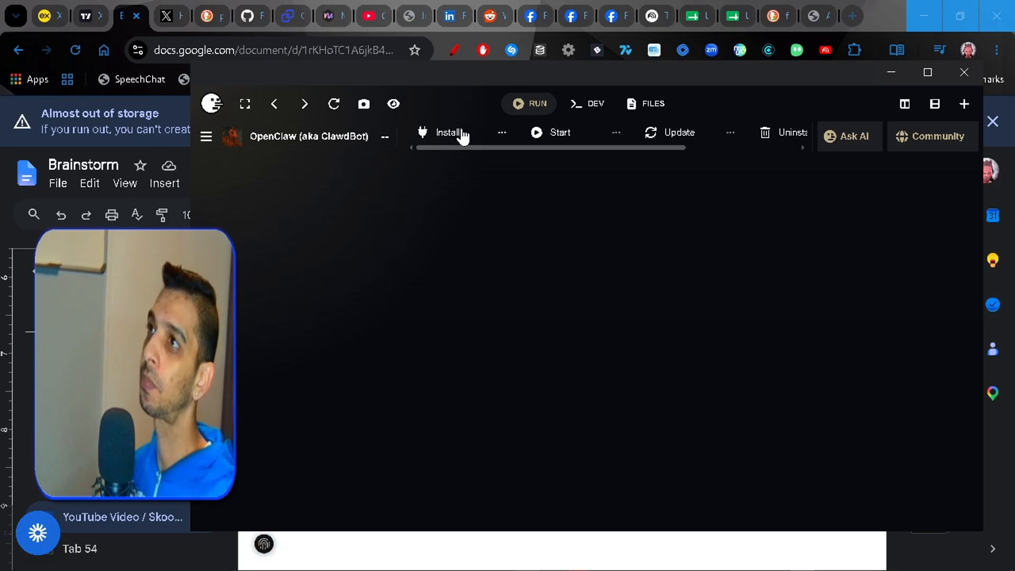
click(463, 135)
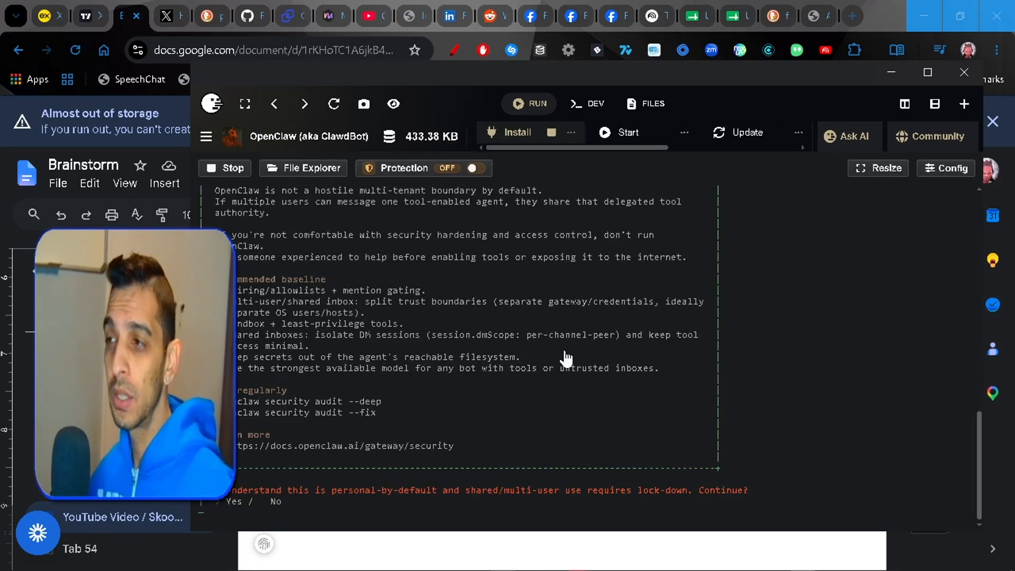
scroll(566, 358, up, 5)
scroll(565, 358, up, 5)
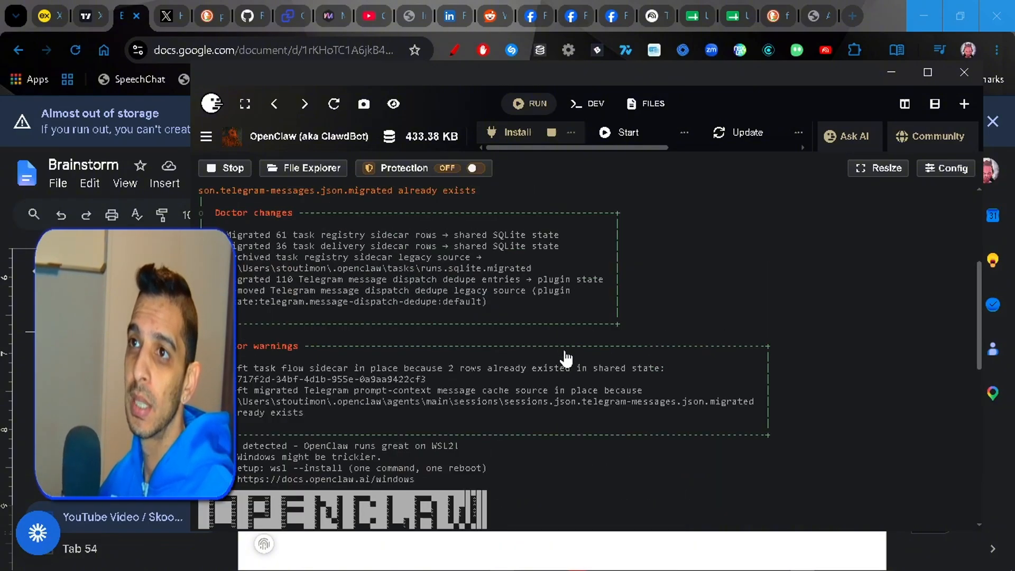
scroll(565, 358, up, 6)
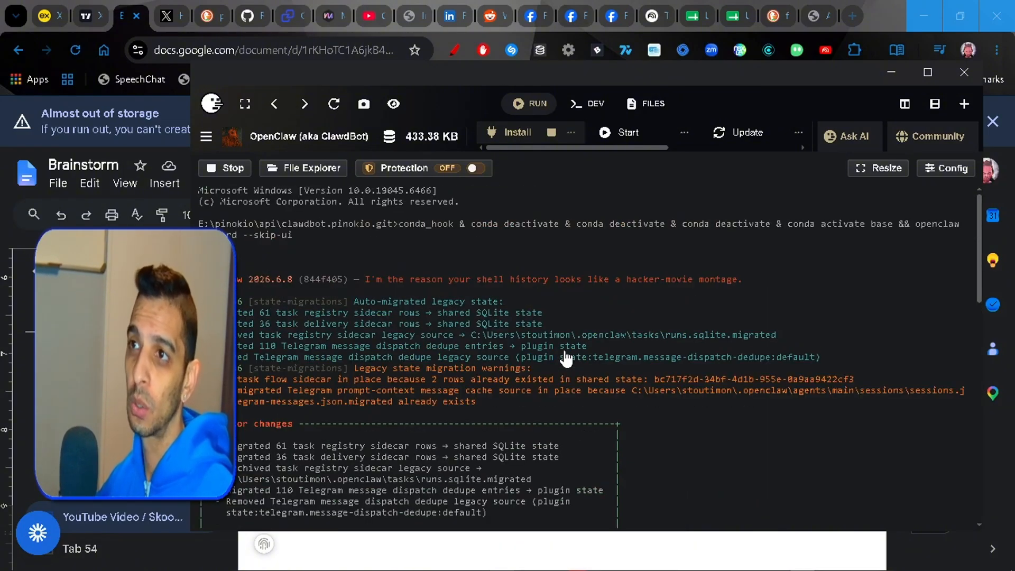
scroll(566, 359, down, 5)
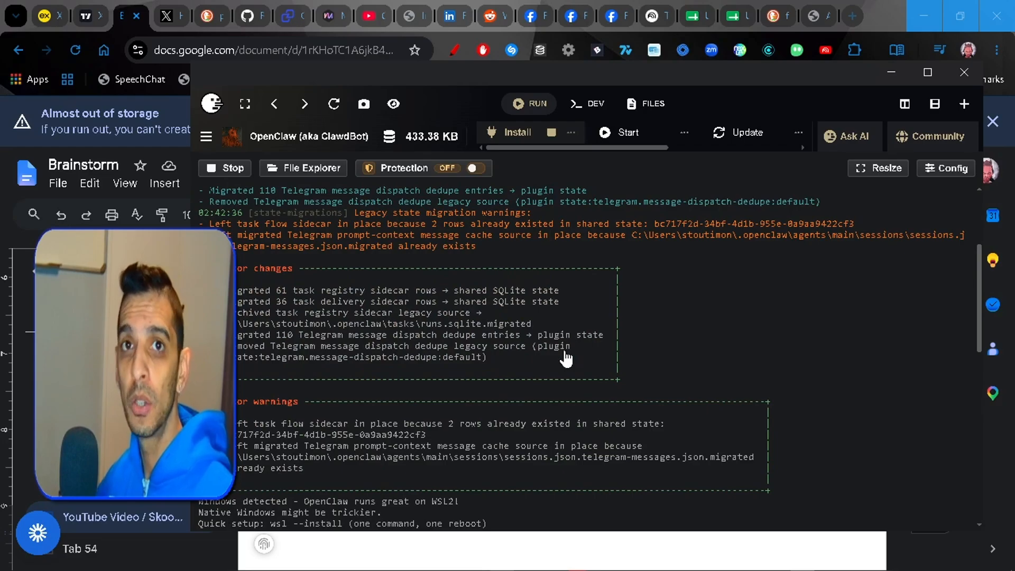
scroll(566, 359, down, 5)
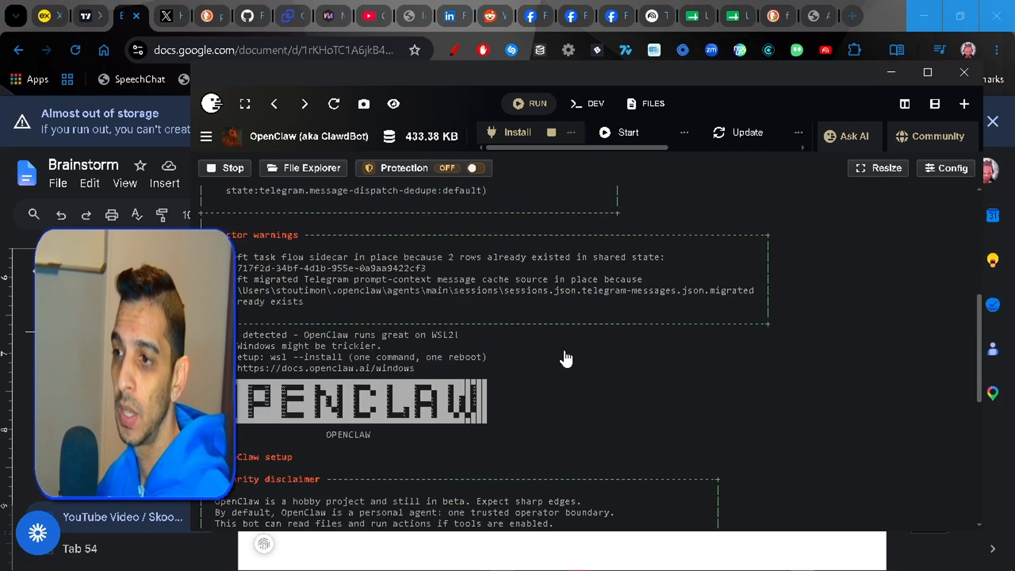
scroll(565, 358, down, 9)
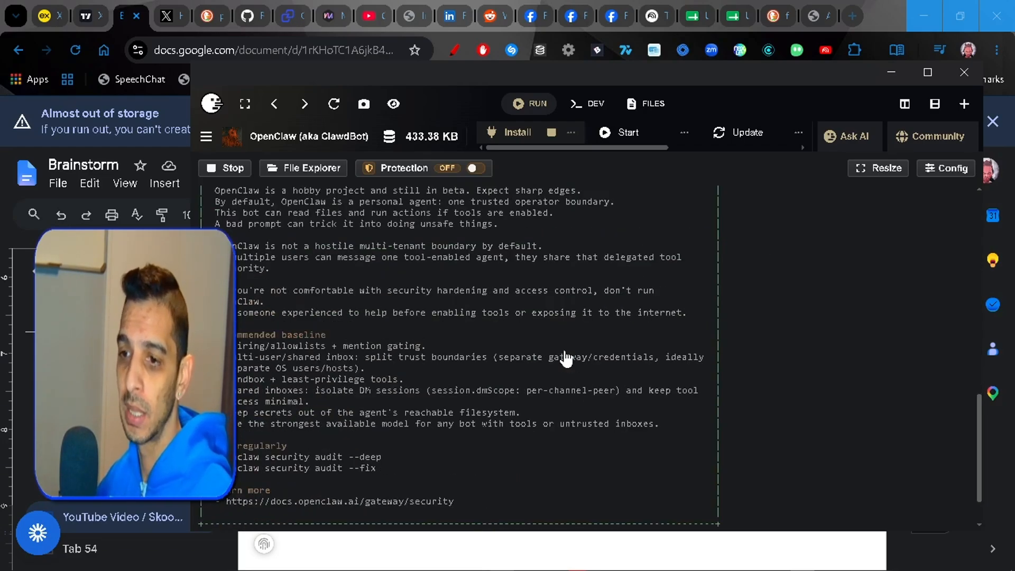
scroll(566, 359, down, 2)
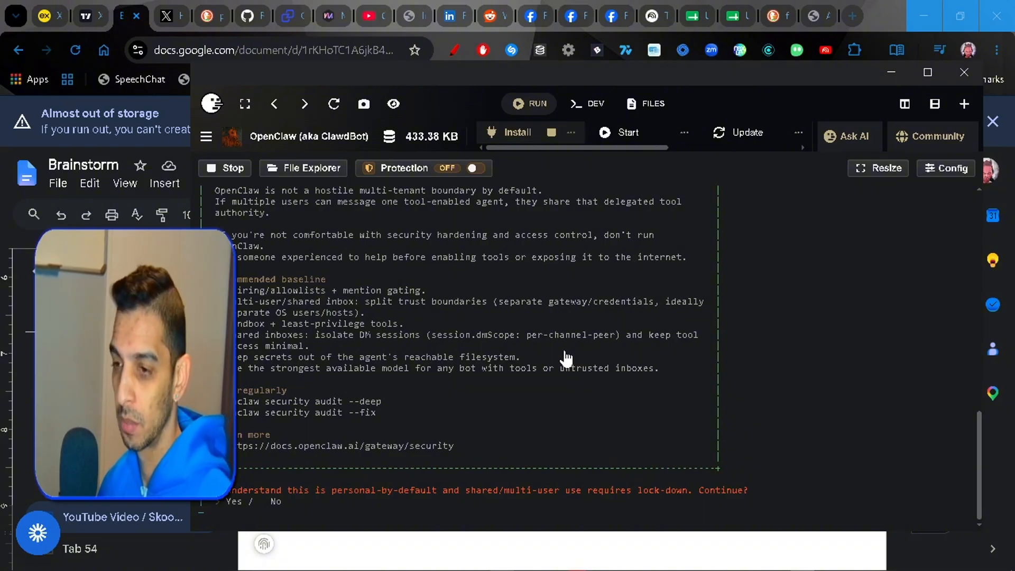
- Accept the OpenClaw security disclaimer, choosing QuickStart as setup mode and "Review and update" for config handling
key(Return)
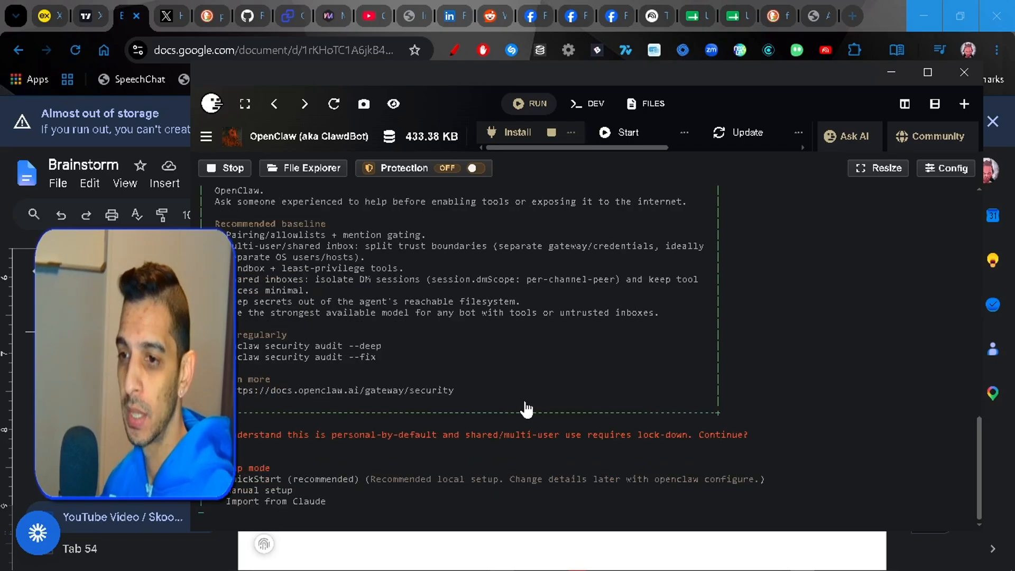
key(Return)
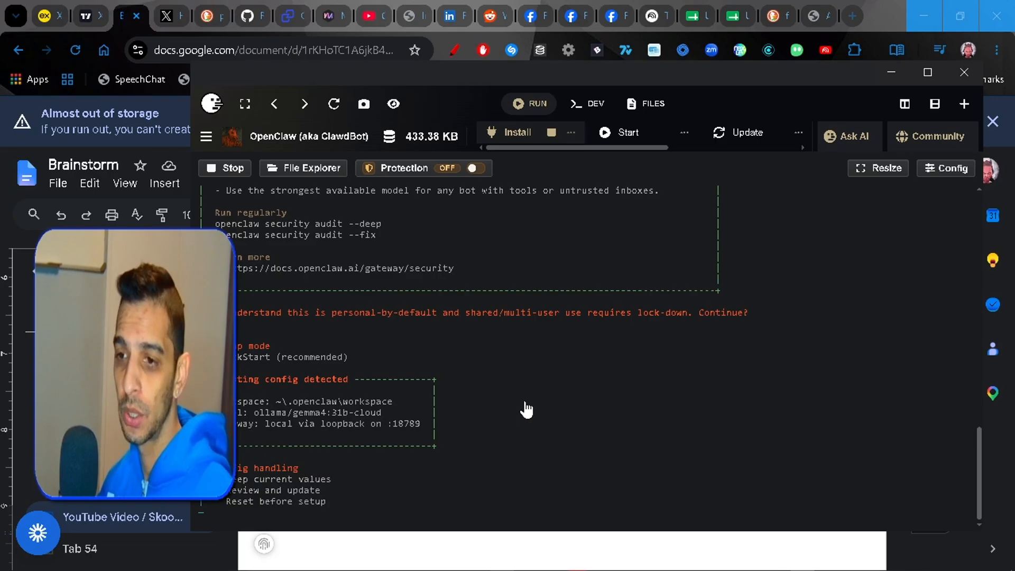
key(Return)
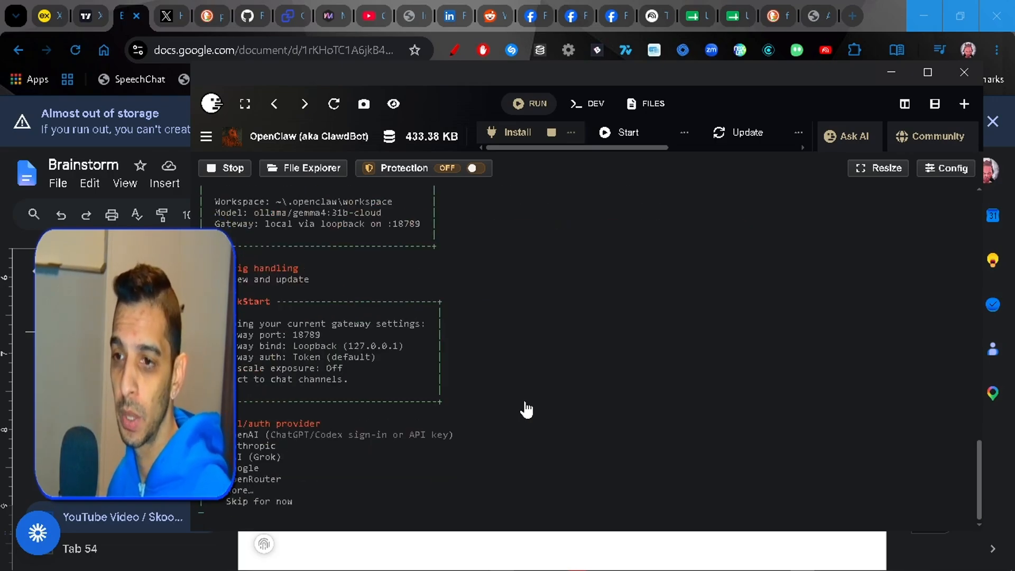
- Expand the model/auth provider list with "More…" and choose Ollama as the provider
key(Down)
key(Down)
key(Down)
key(Down)
key(Down)
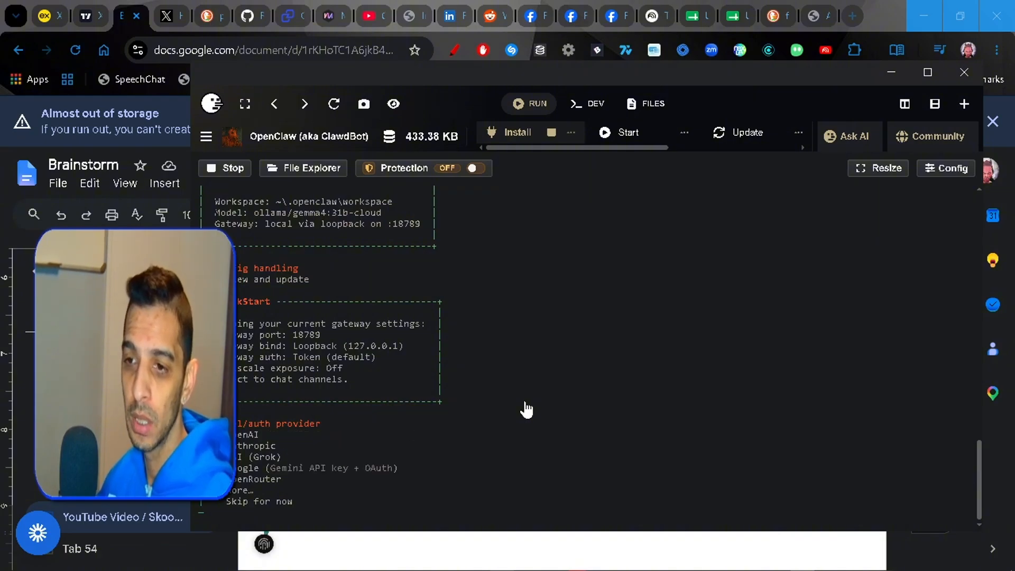
key(Return)
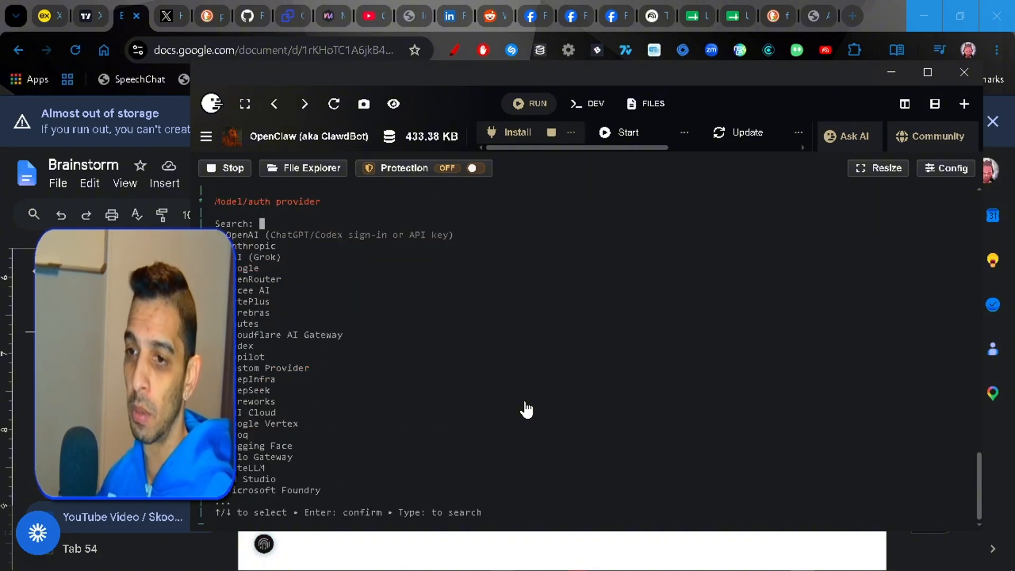
key(Up)
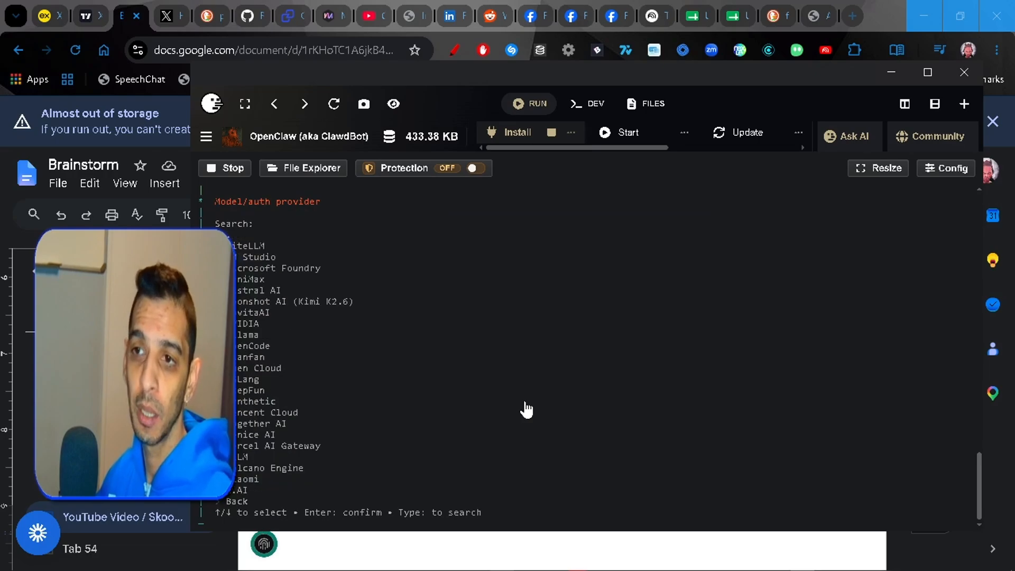
key(Up)
key(Up)
key(Up)
key(Up)
key(Up)
key(Up)
key(Up)
key(Up)
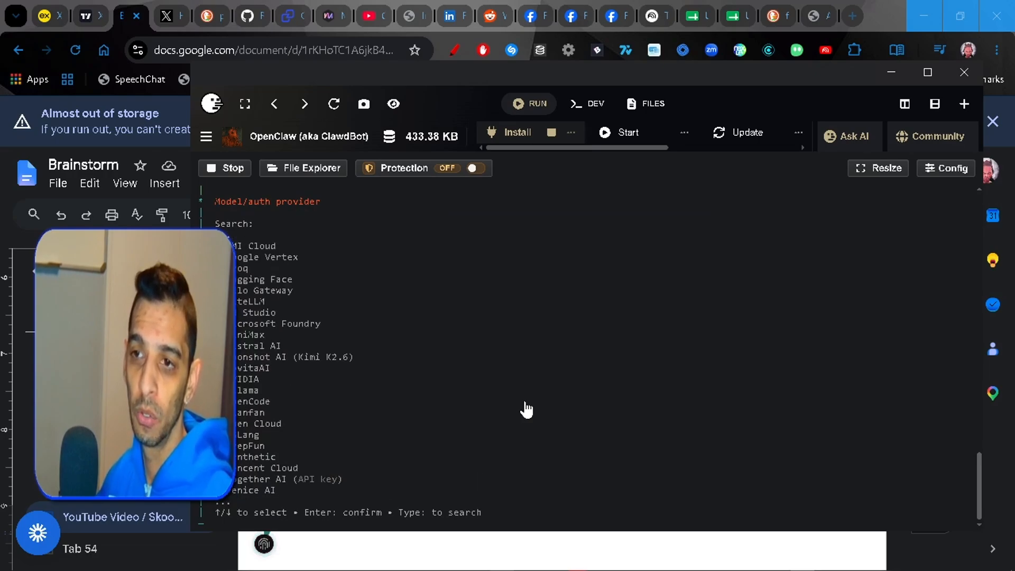
key(Up)
key(Up)
key(Up)
key(Up)
key(Up)
key(Up)
key(Up)
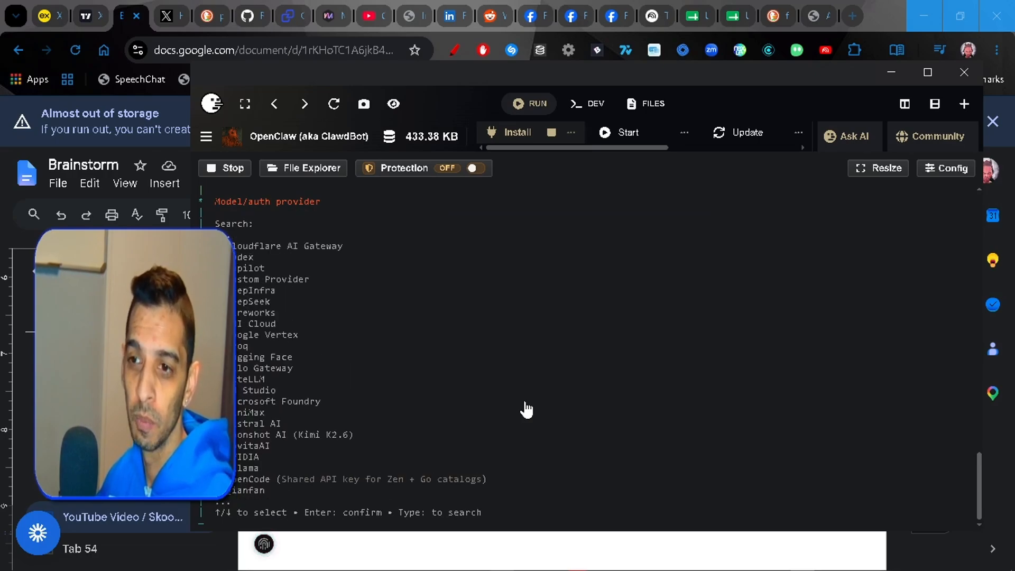
key(Return)
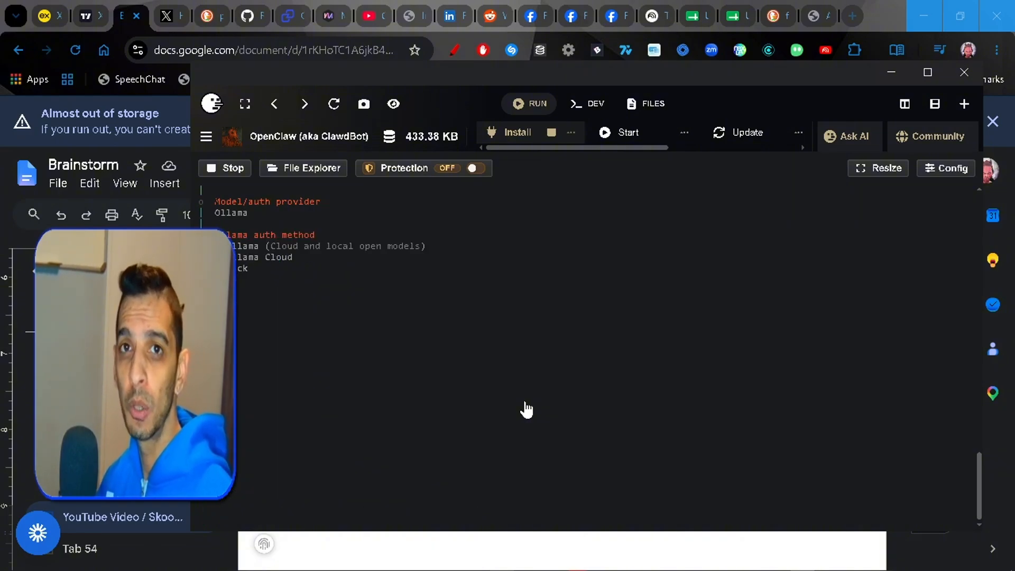
- Set up Ollama with the Ollama auth method, Cloud + Local mode and base URL 127.0.0.1:11434, keeping the current default model
key(Return)
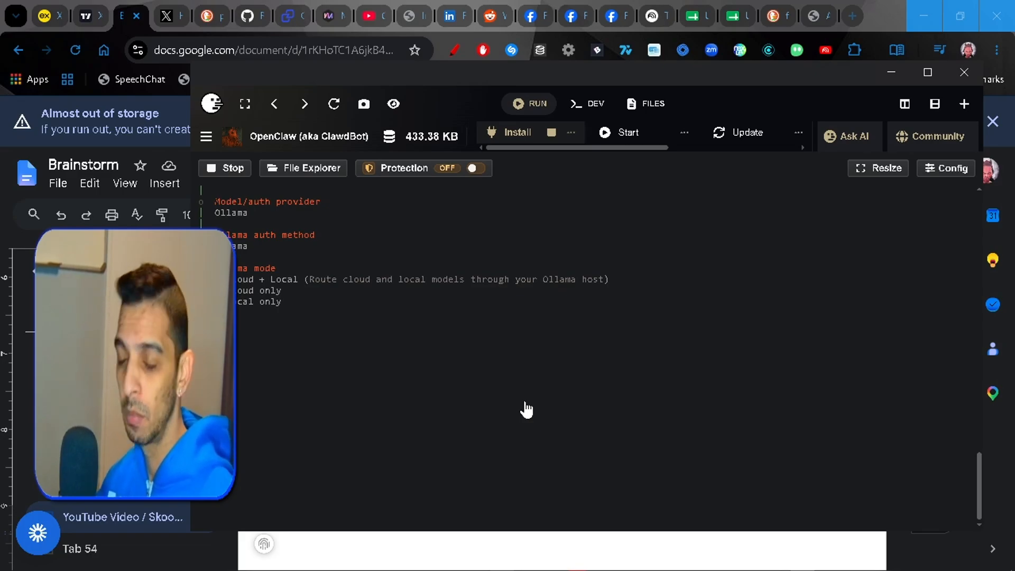
key(Return)
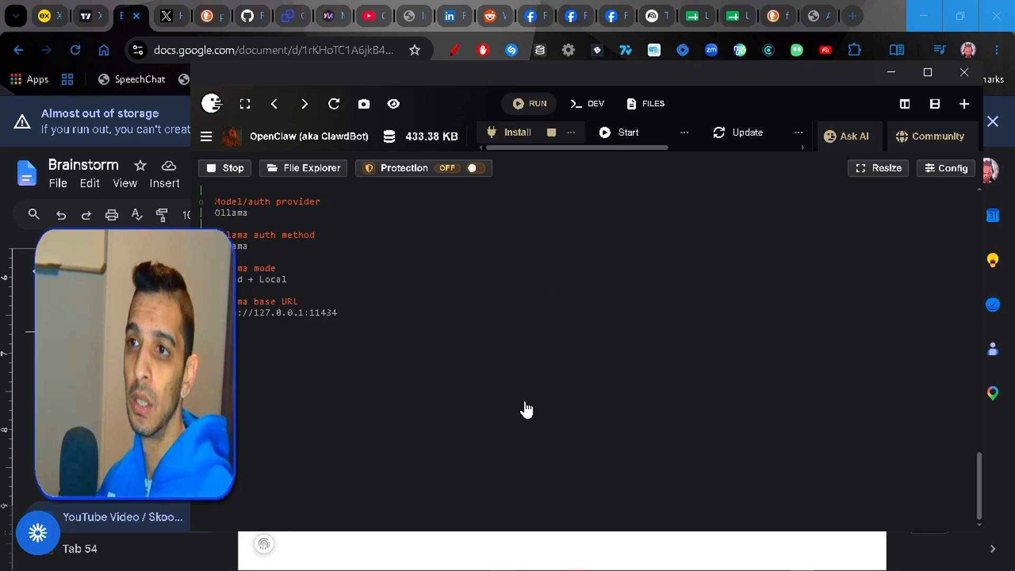
key(Return)
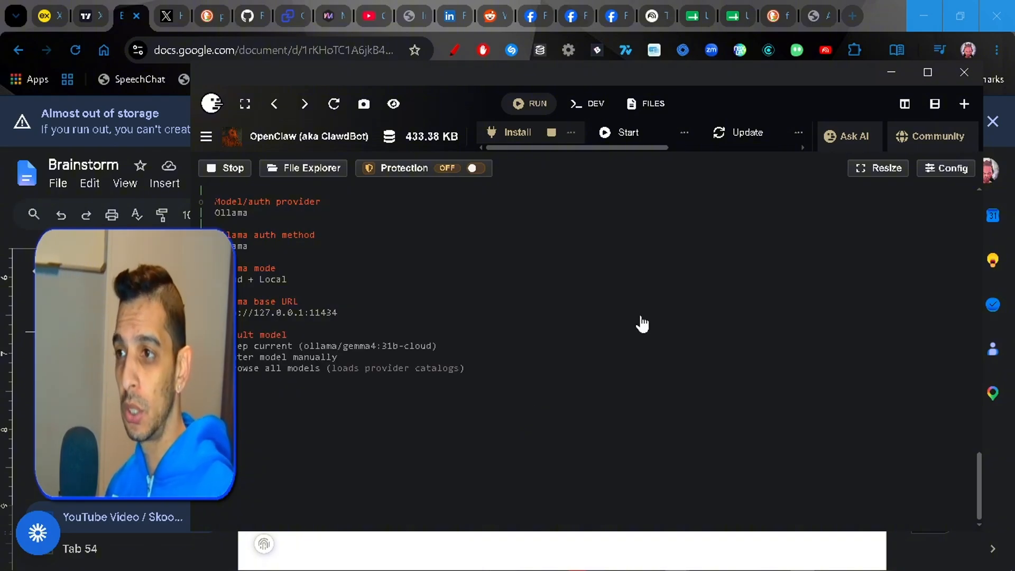
key(Up)
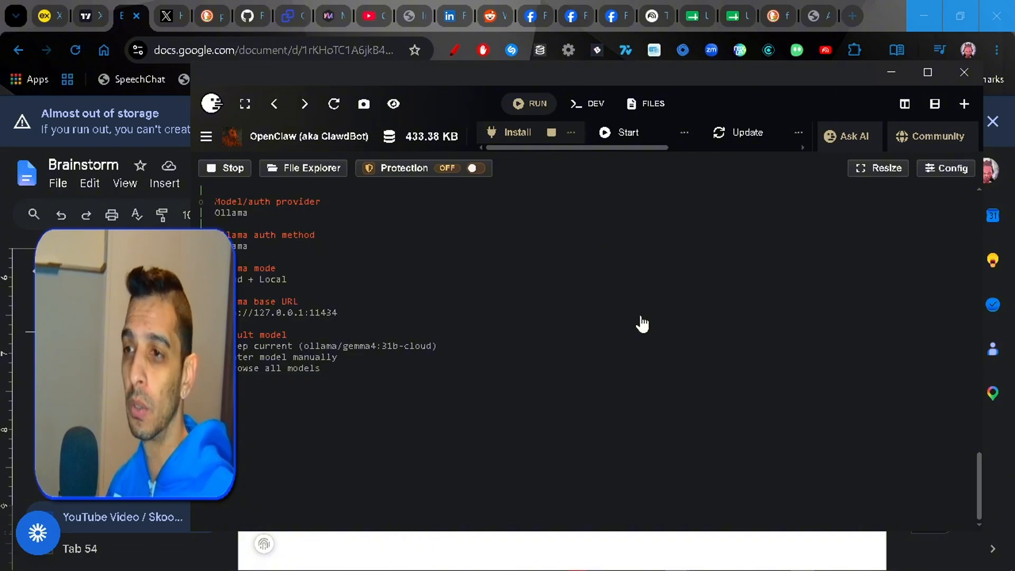
key(Return)
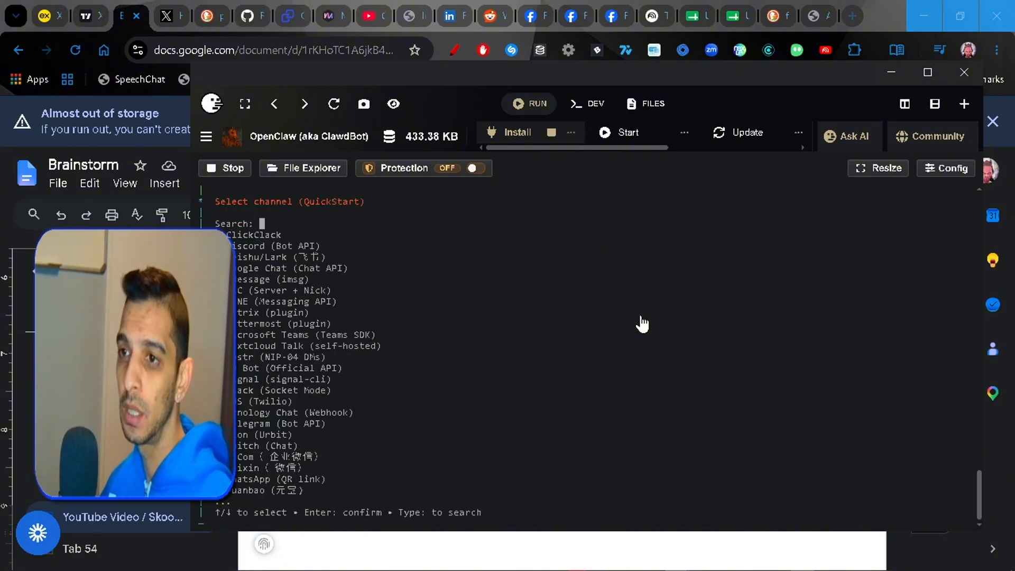
- Choose Telegram (Bot API) as the QuickStart channel
key(Down)
key(Down)
key(Down)
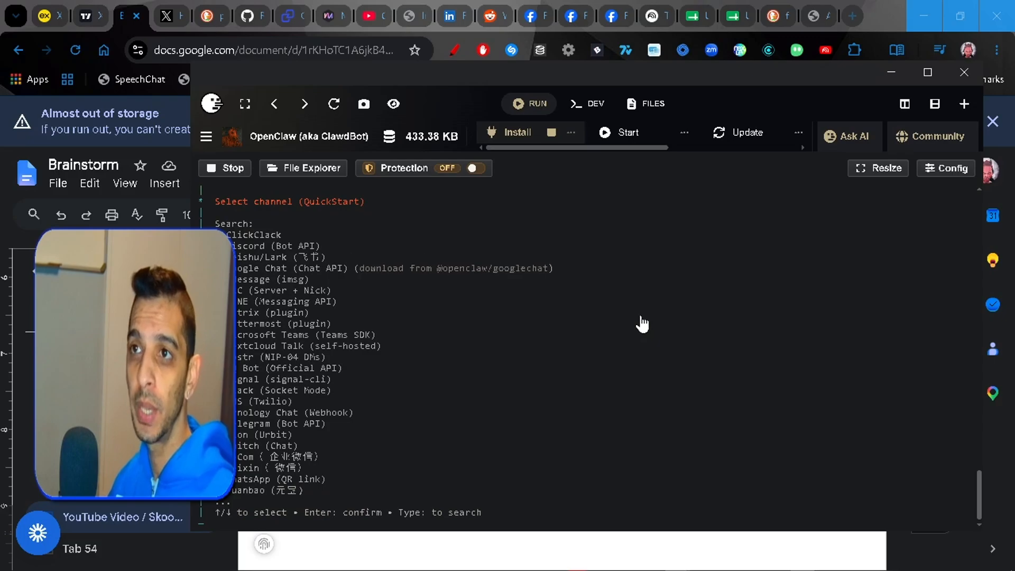
key(Down)
key(Down)
key(Down)
key(Down)
key(Down)
key(Down)
key(Down)
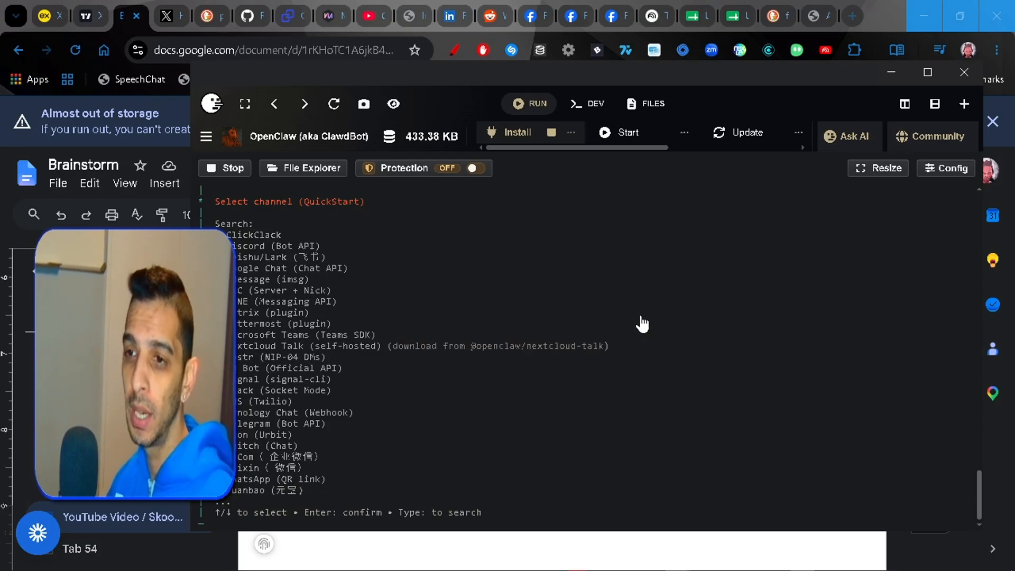
key(Down)
key(Down)
key(Down)
key(Down)
key(Down)
key(Down)
key(Down)
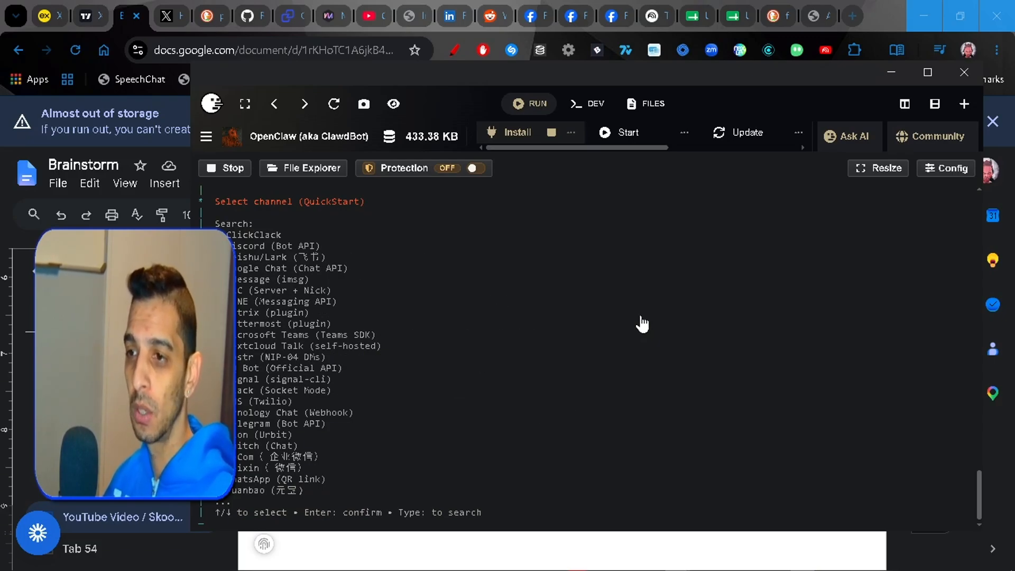
key(Return)
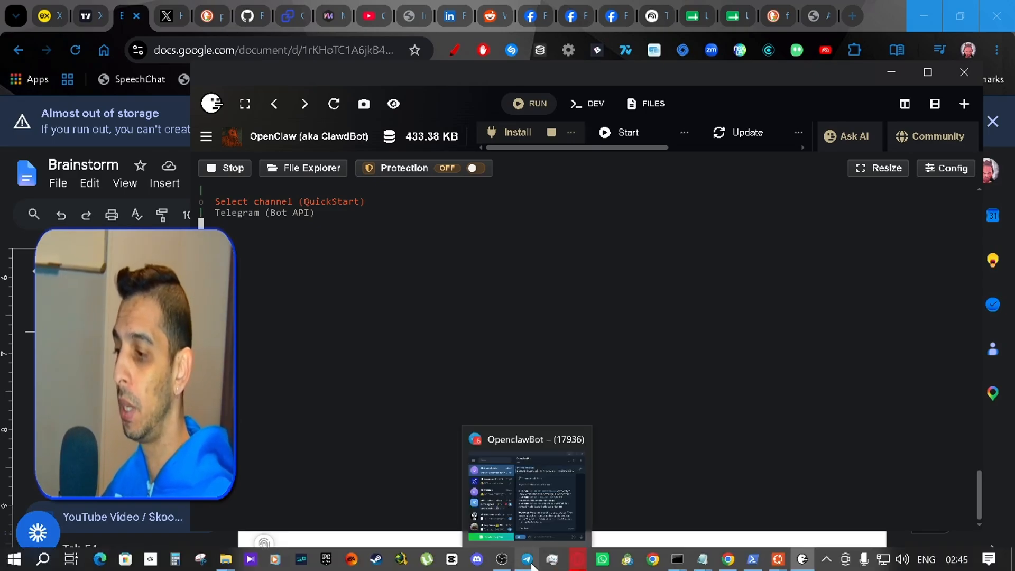
- Switch to Telegram, open the BotFather chat and go back from the token message to Stoutibot's options
click(529, 561)
scroll(313, 317, down, 8)
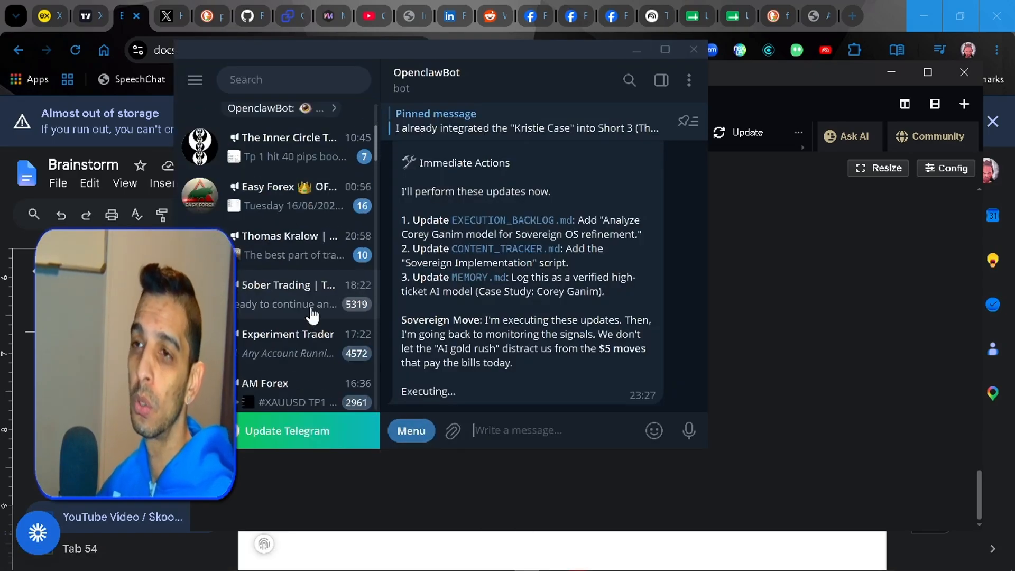
scroll(314, 317, down, 5)
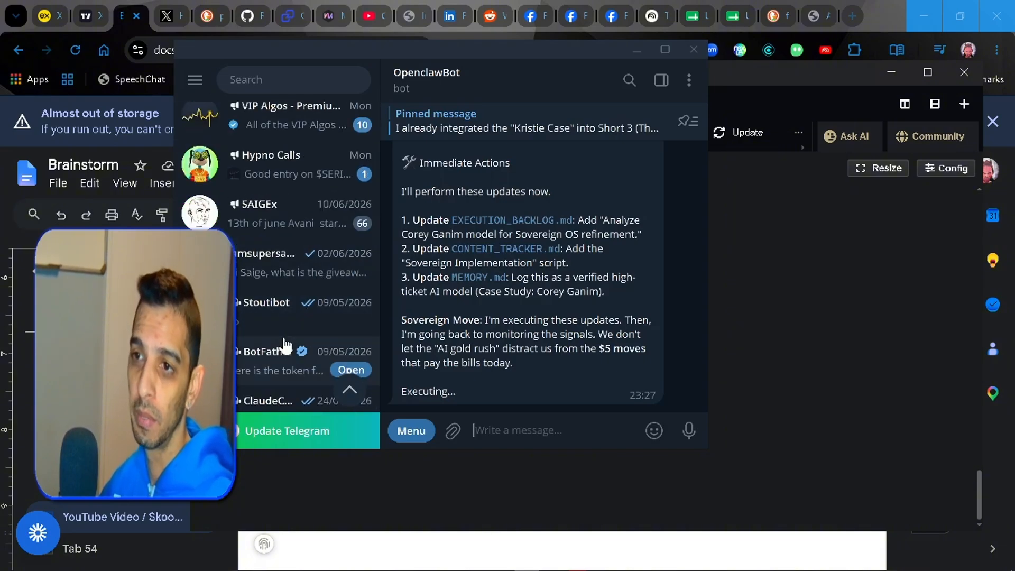
click(266, 363)
click(599, 390)
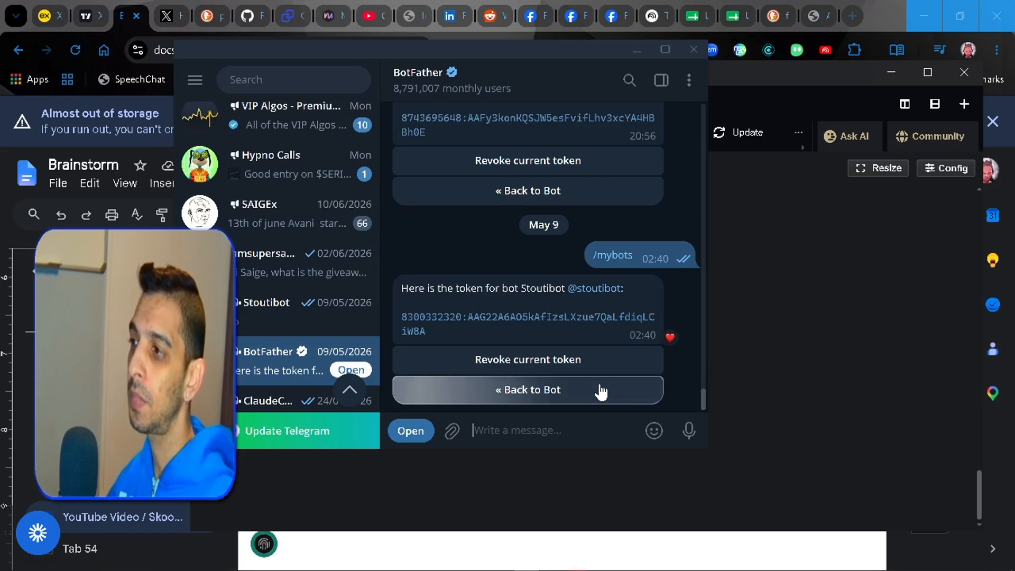
text(/)
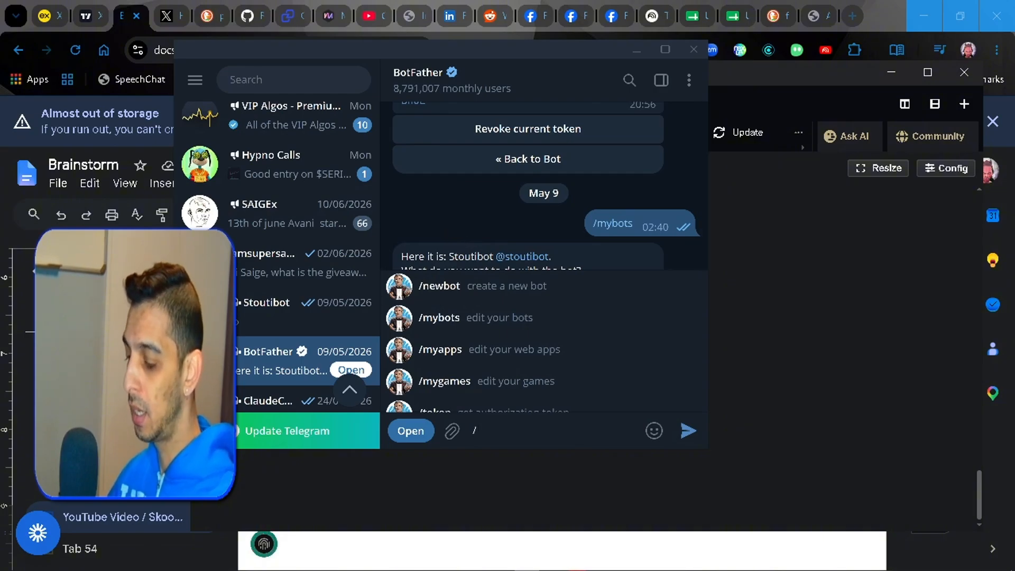
key(BackSpace)
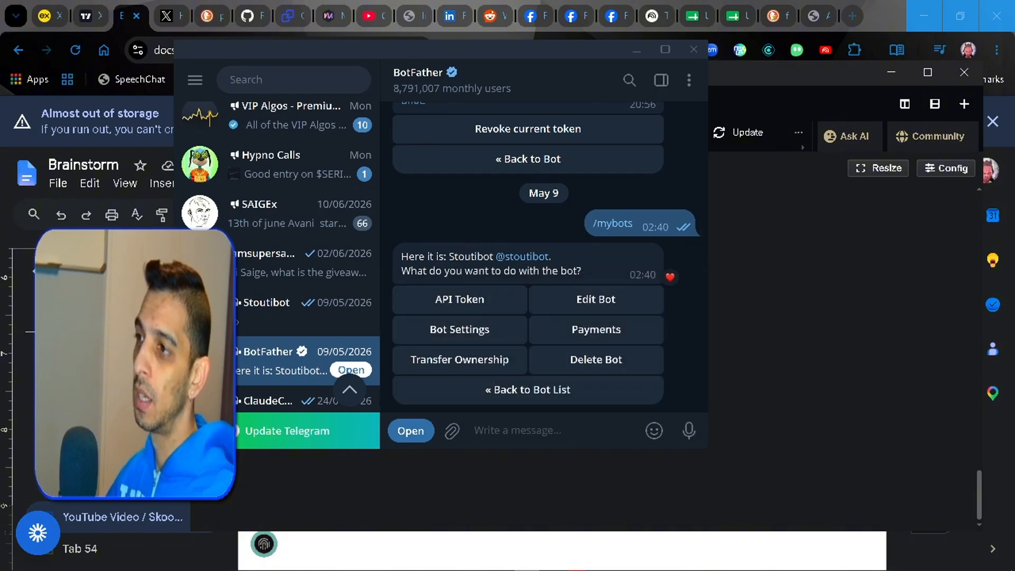
- Display Stoutibot's API token in BotFather, select the token text, and return to the OpenClaw setup
click(501, 302)
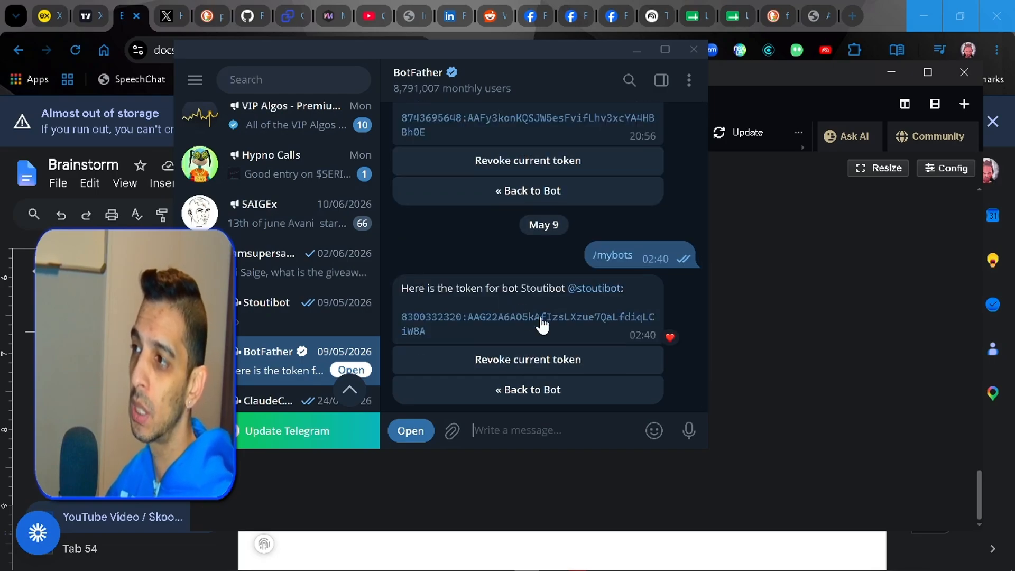
click(543, 325)
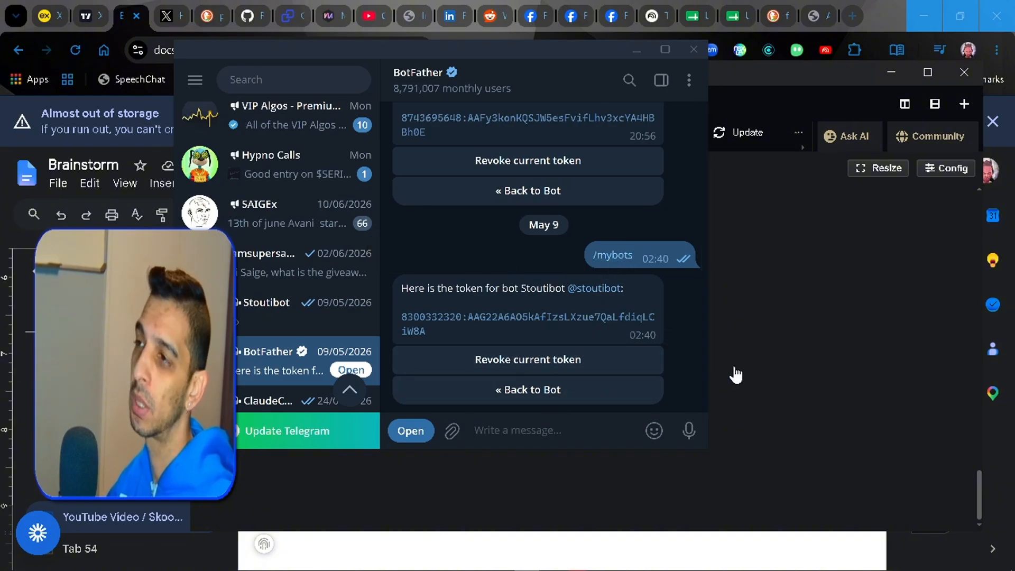
click(637, 51)
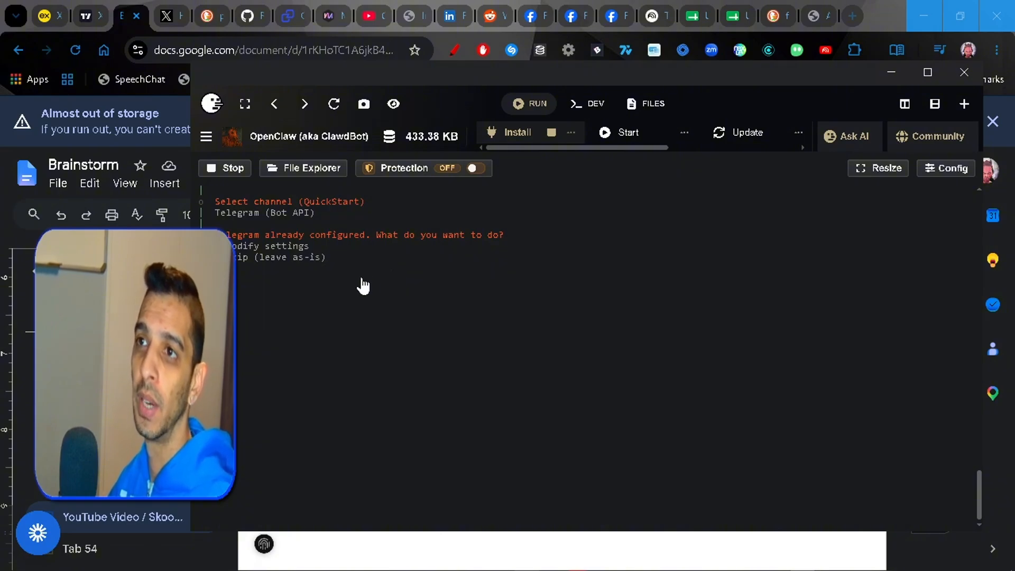
- Modify the Telegram settings with "Enter Telegram bot token" as the token method, keeping the already configured token
key(Return)
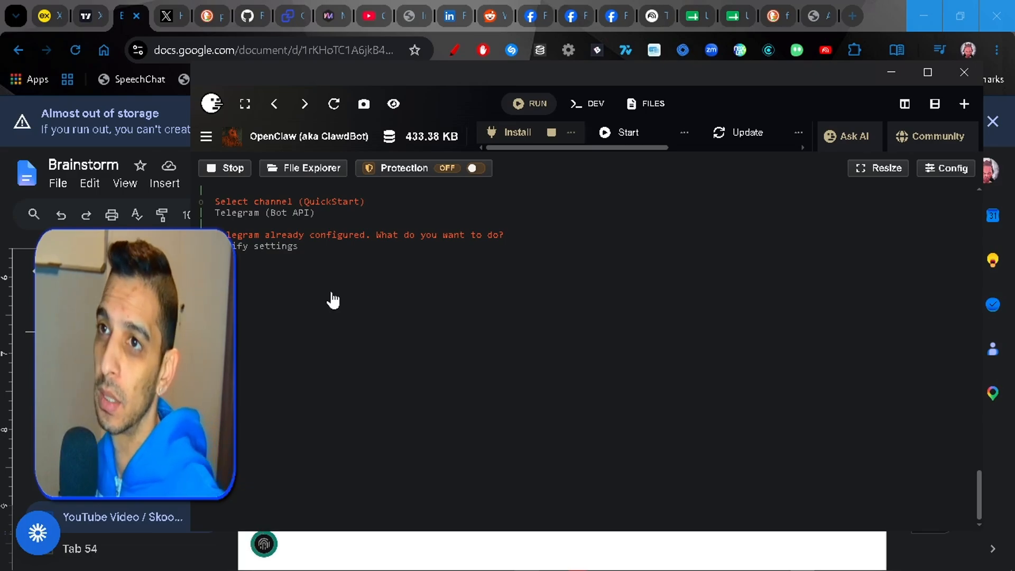
key(Return)
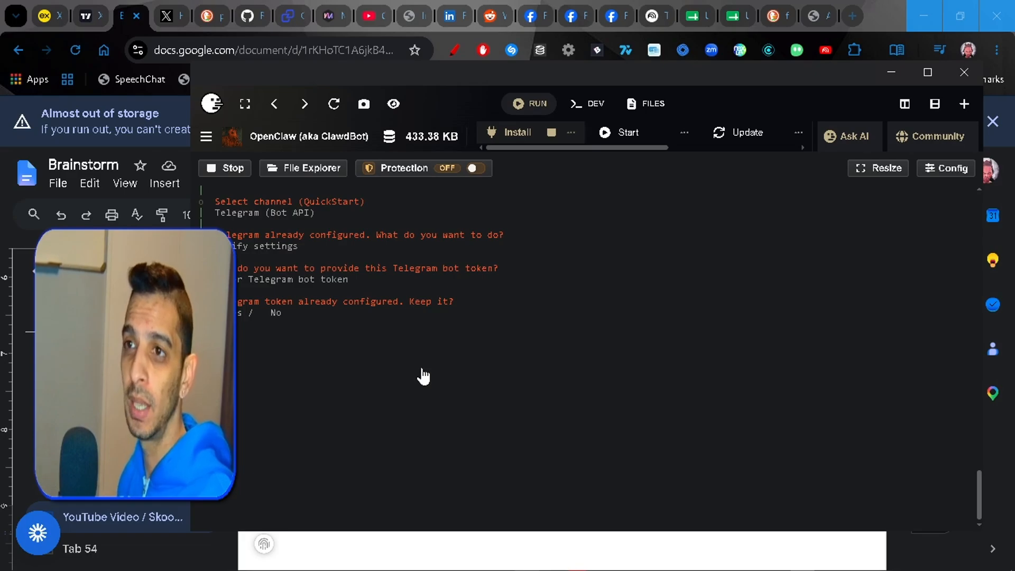
key(Return)
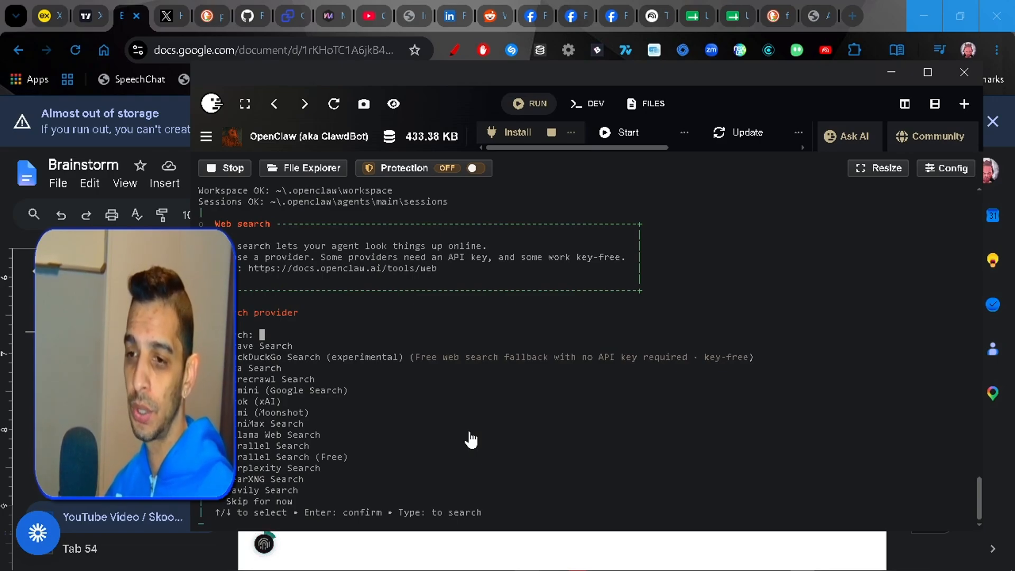
- Choose DuckDuckGo Search (experimental) as the web search provider and answer Yes to configuring skills now
key(Return)
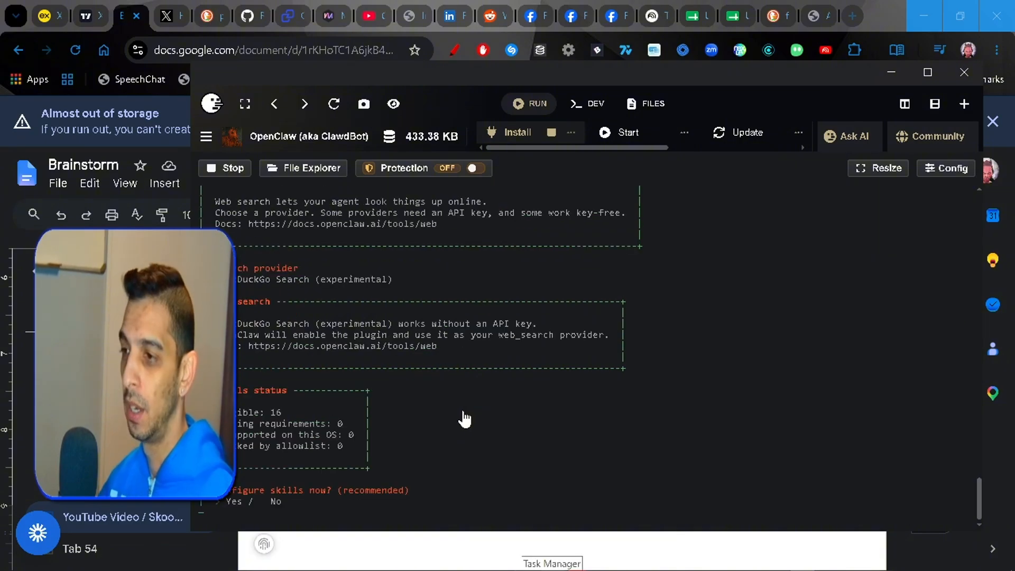
key(Return)
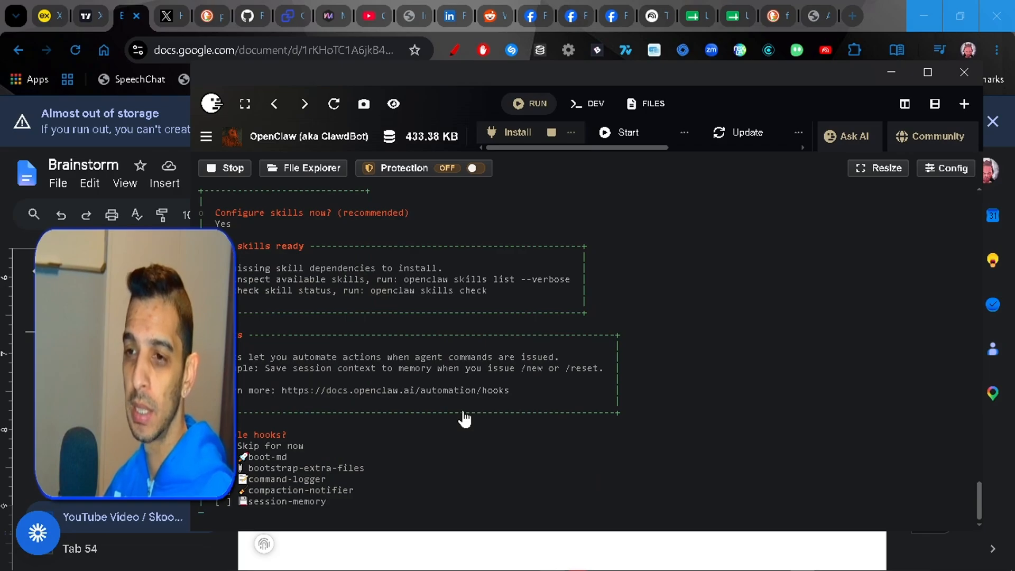
- Choose "Skip for now" for the hooks and Skip for the installed gateway service to finish onboarding
key(Return)
key(space)
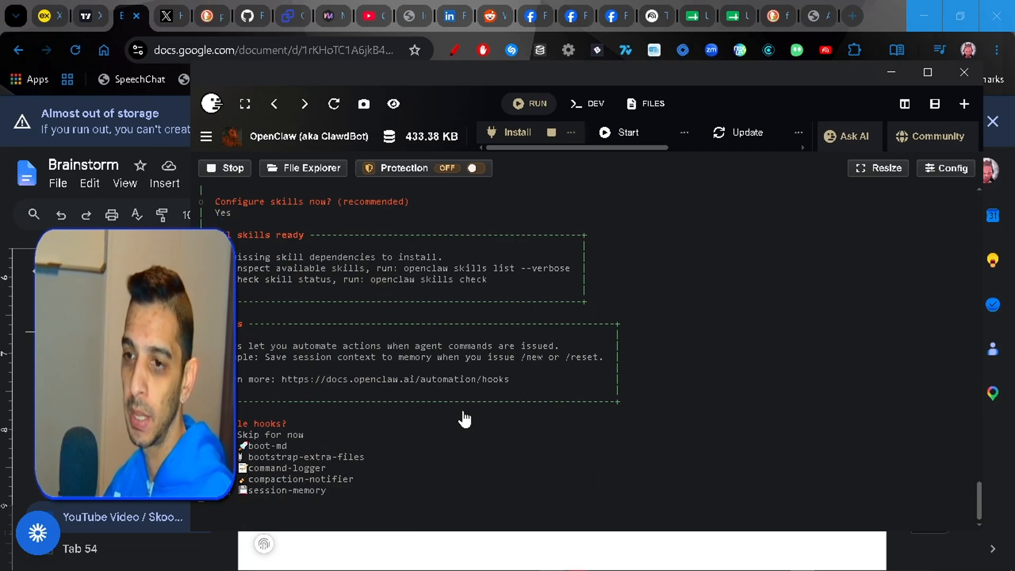
key(Return)
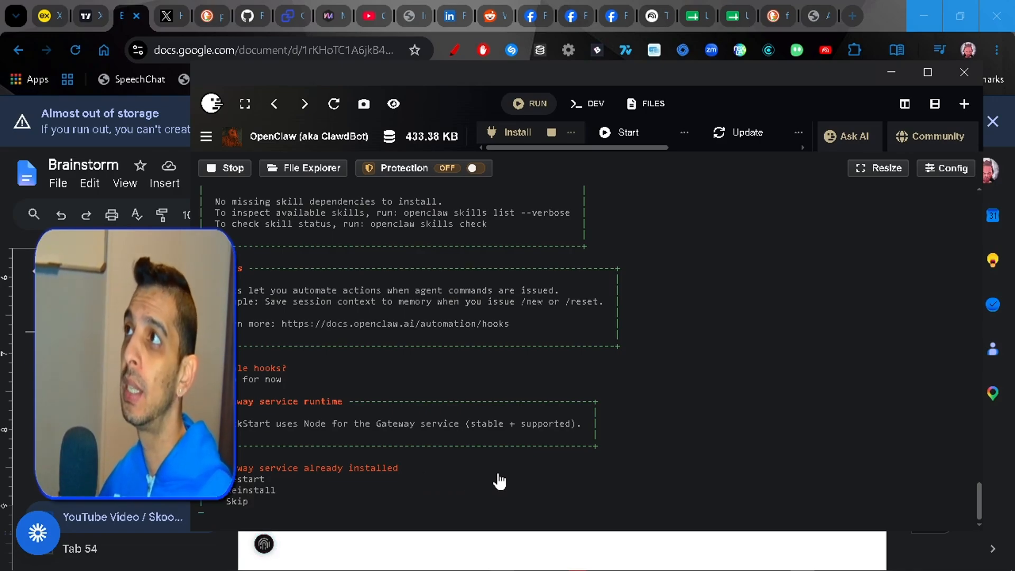
key(Down)
key(Down)
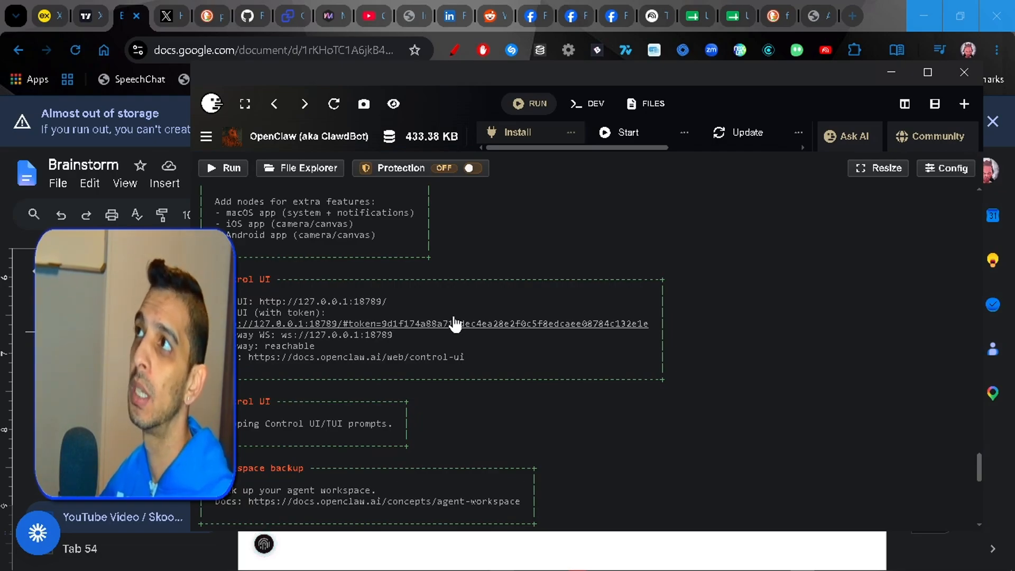
- Open a plain Cmd shell for the OpenClaw project from Pinokio's developer launchers
click(592, 106)
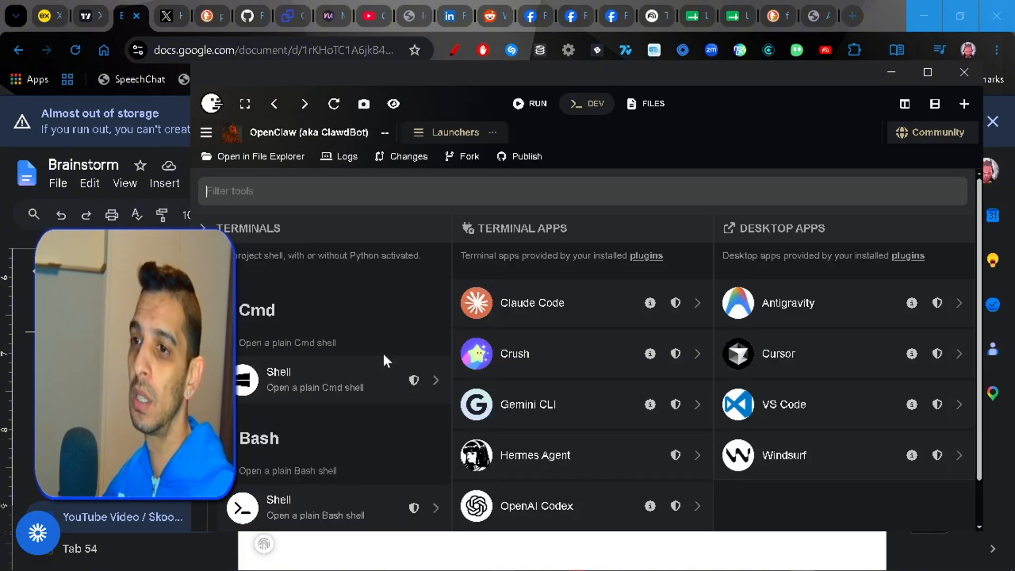
click(370, 383)
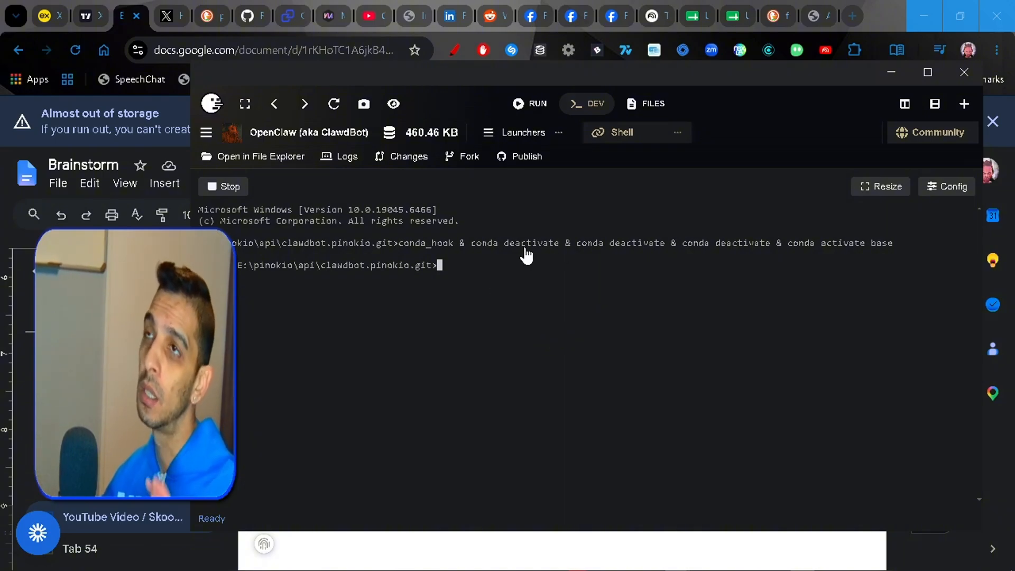
- Examine the output in the openclaw-gateway administrator console and the Windows PowerShell gateway window, then minimise them
mouse_move(678, 565)
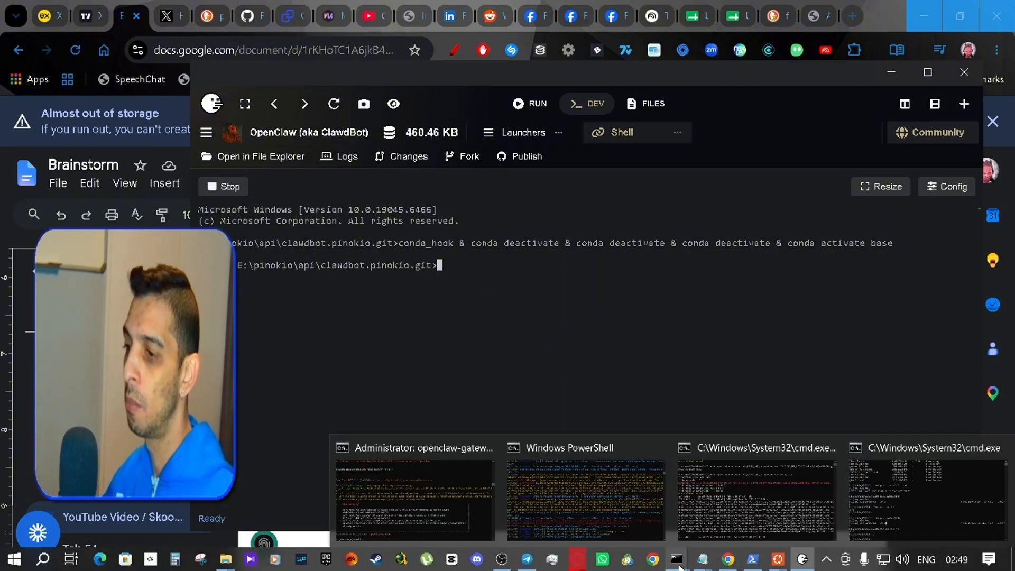
click(478, 505)
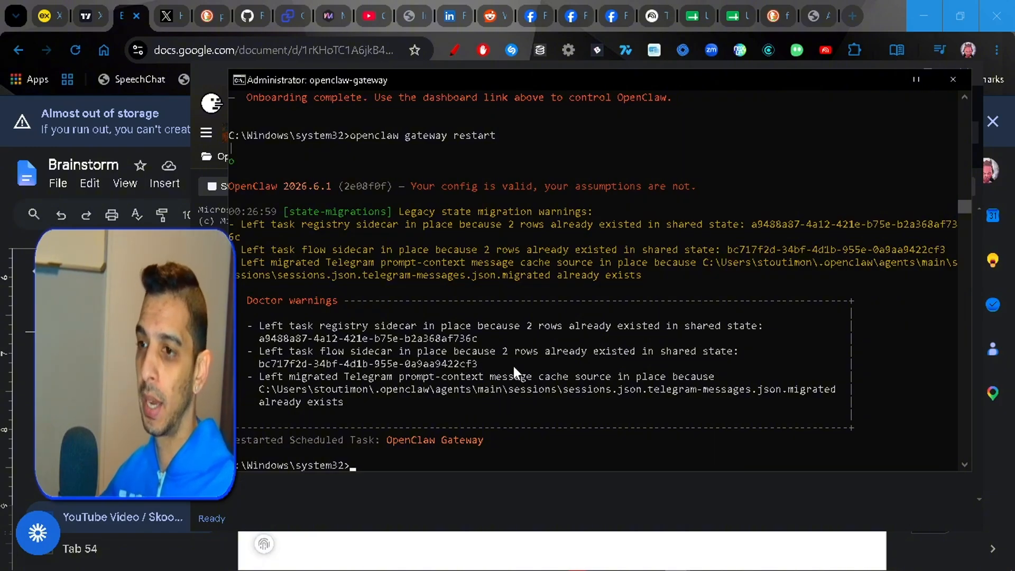
mouse_move(672, 560)
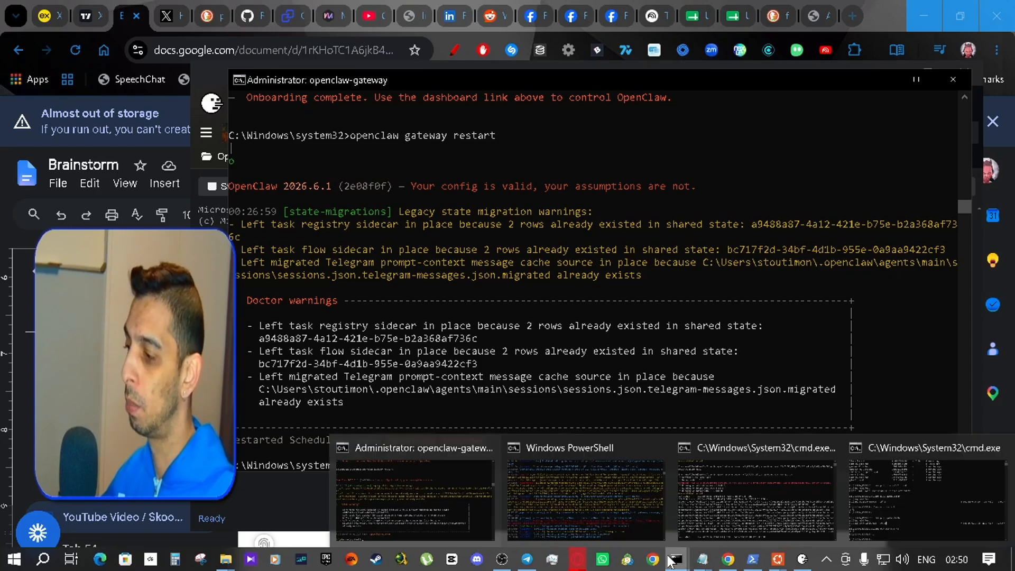
click(587, 471)
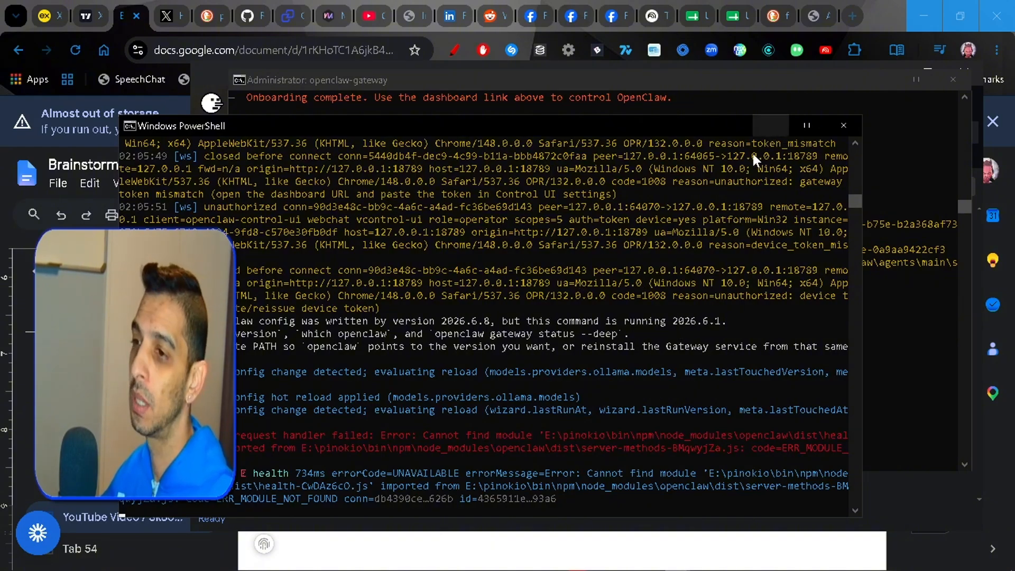
click(778, 131)
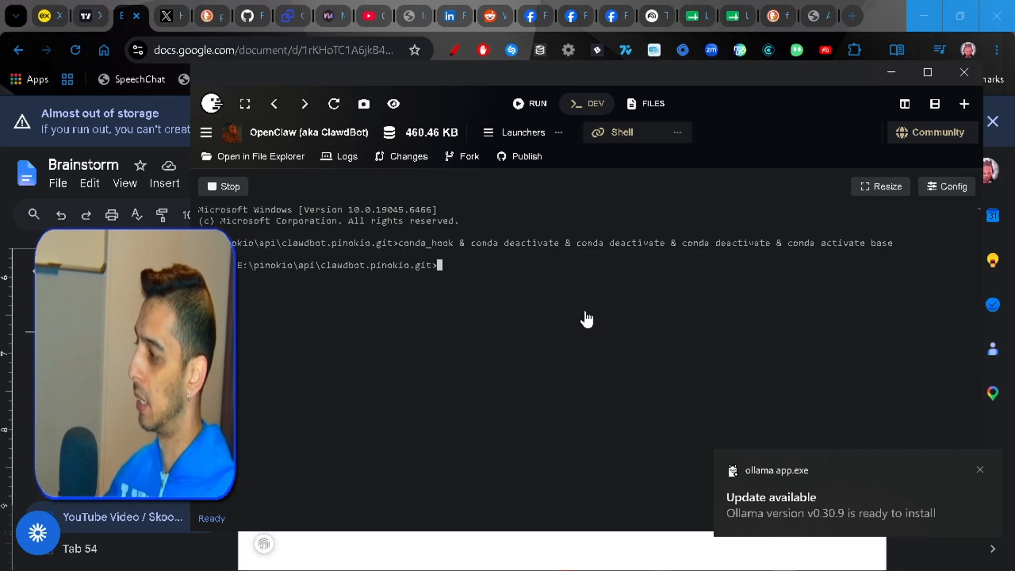
- Look for Ollama among the background apps and try to start its server from the E:\OLLAMA_MODELS command prompt
click(826, 559)
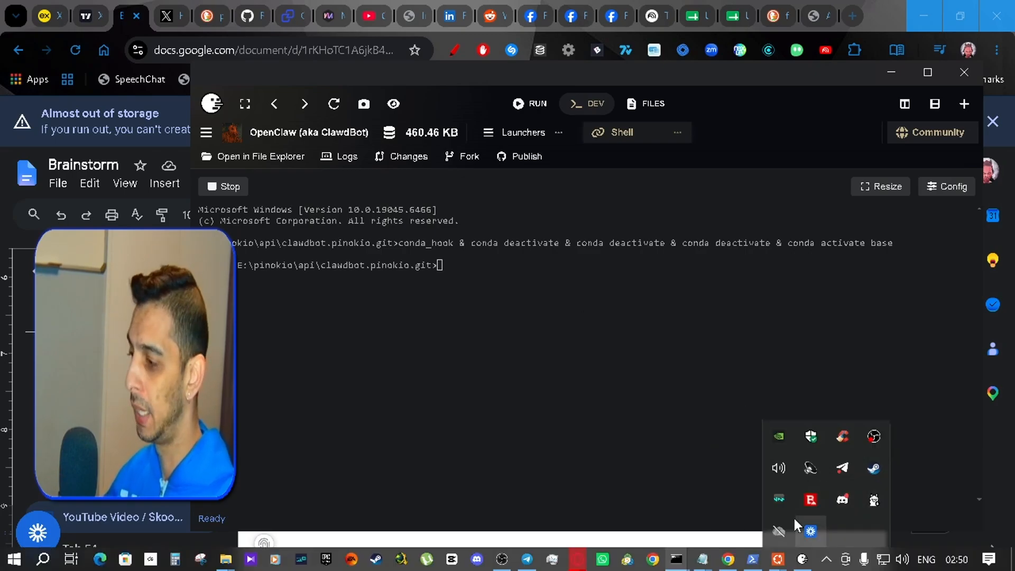
click(677, 559)
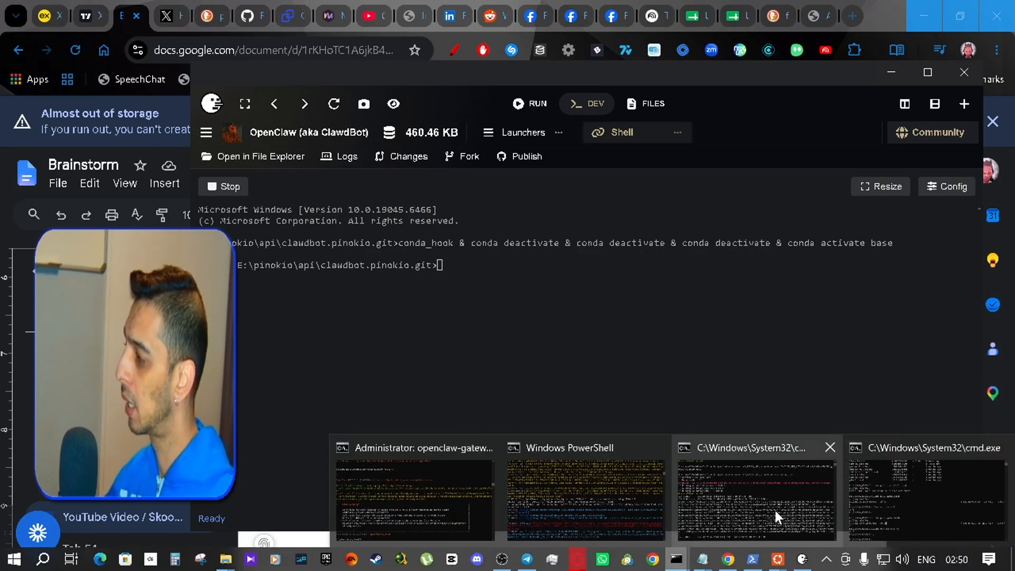
click(898, 496)
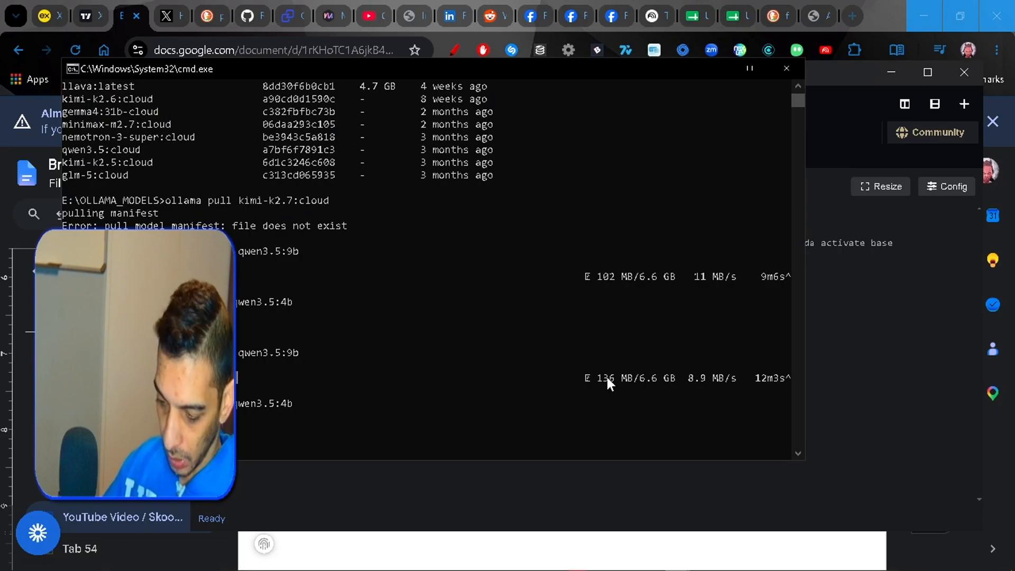
key(Return)
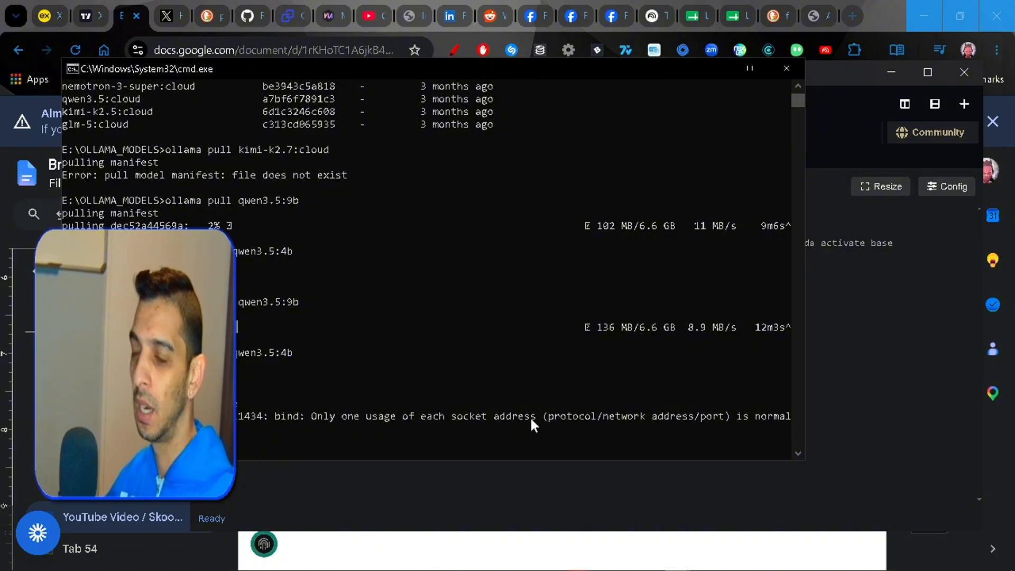
click(716, 70)
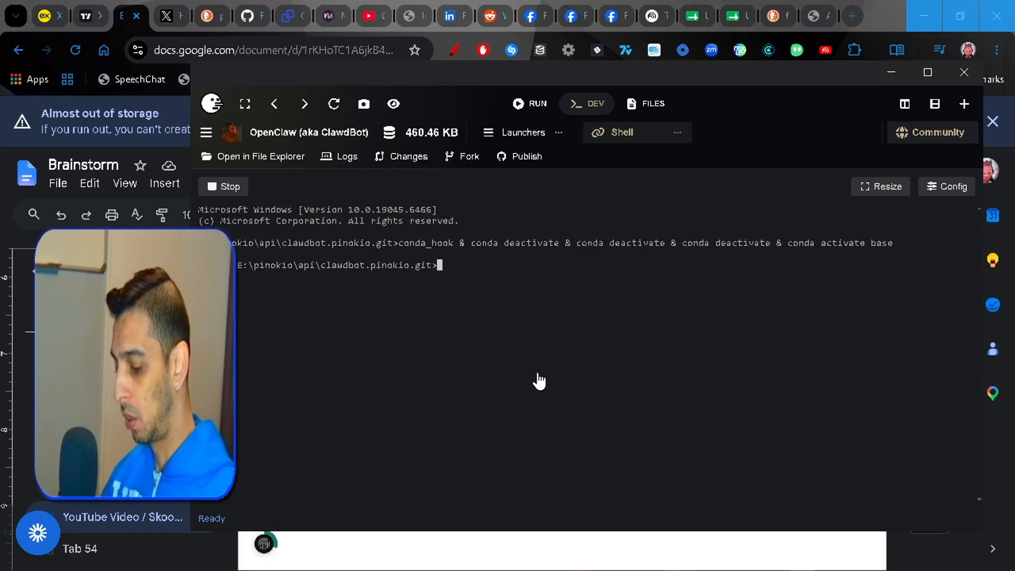
- Enter the command "openclaw doctor --fix" at the project shell prompt in Pinokio
text(ope)
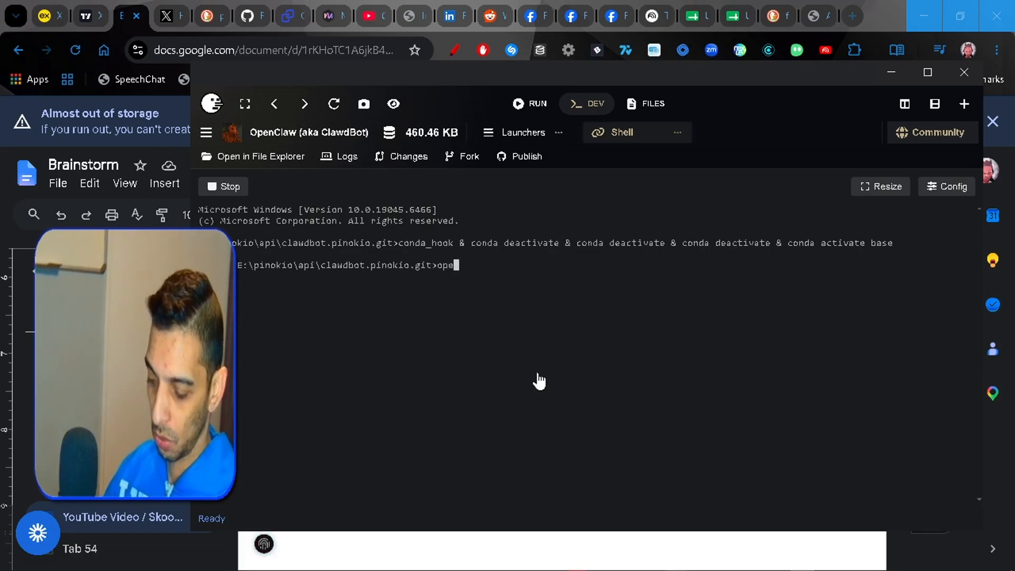
text(nclaw doctor)
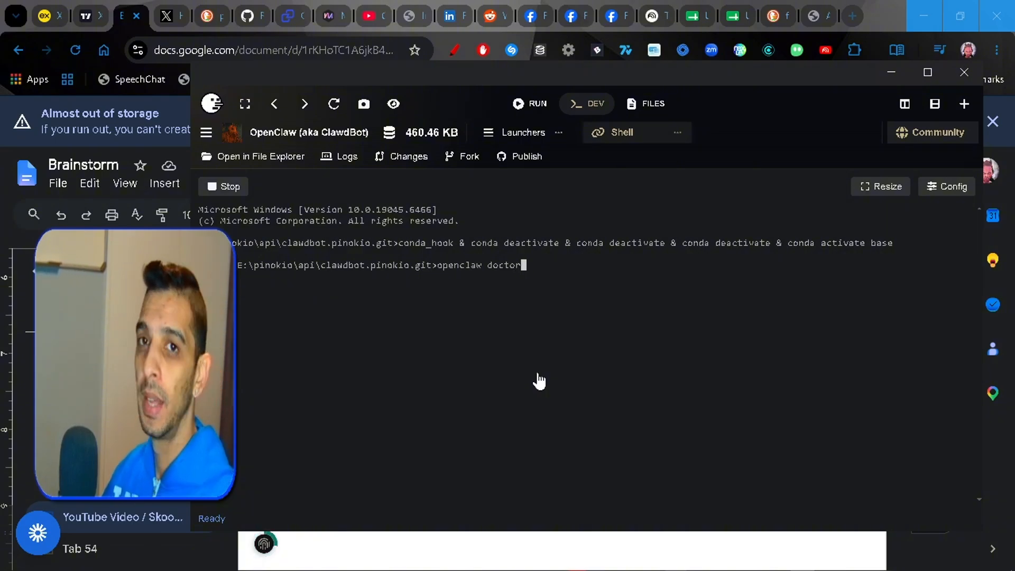
text( --)
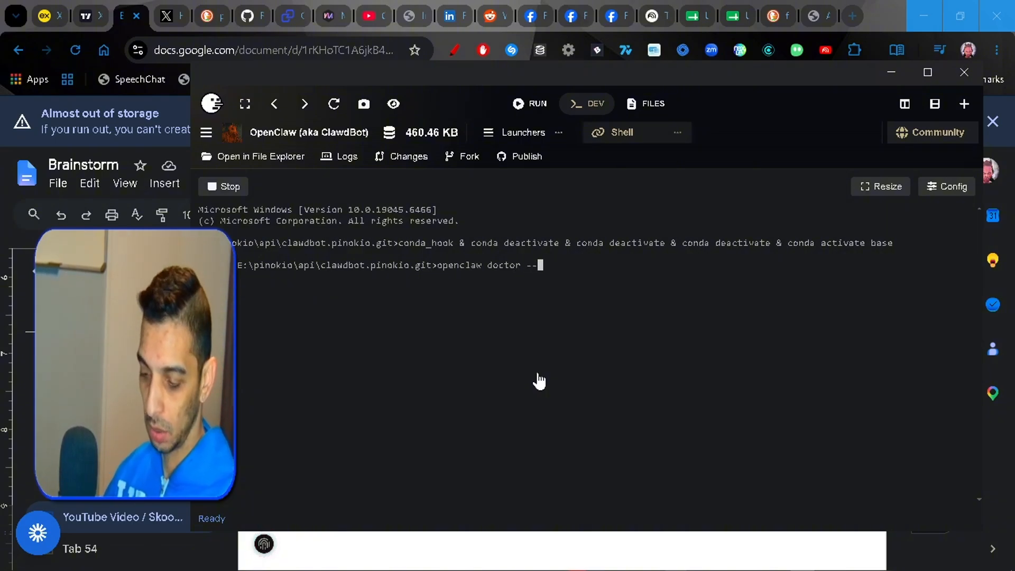
text(fix)
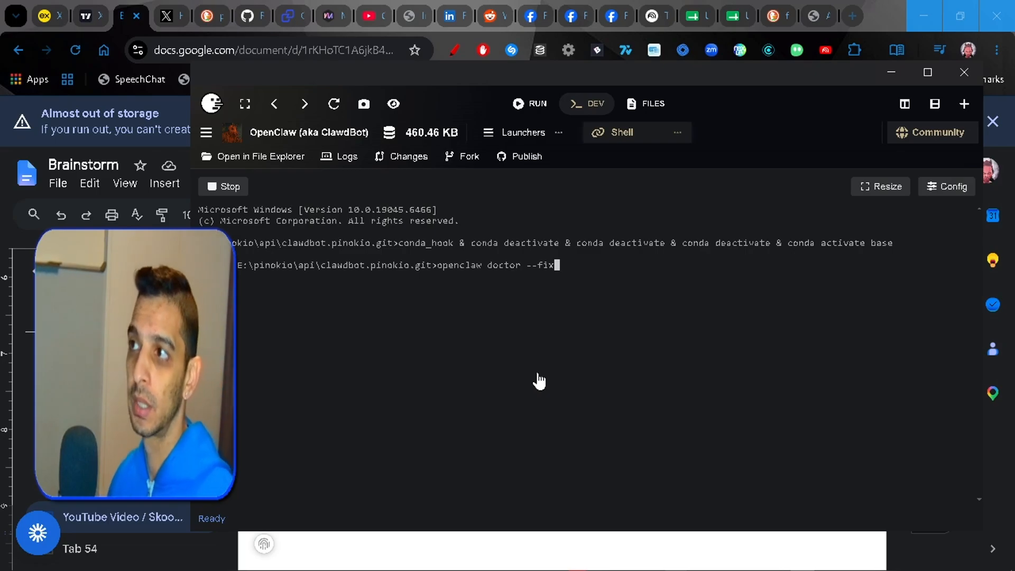